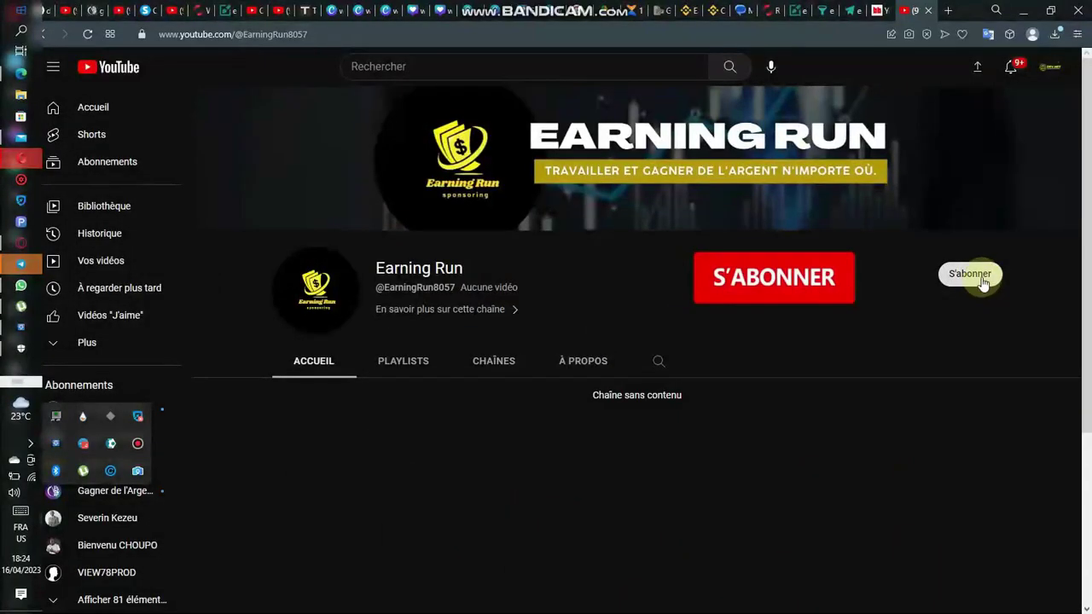
Step: Subscribe to the Earning Run channel and set its notification bell to Toutes (all notifications)
{"action": "left_click", "coordinate": [981, 277]}
{"action": "left_click", "coordinate": [988, 280]}
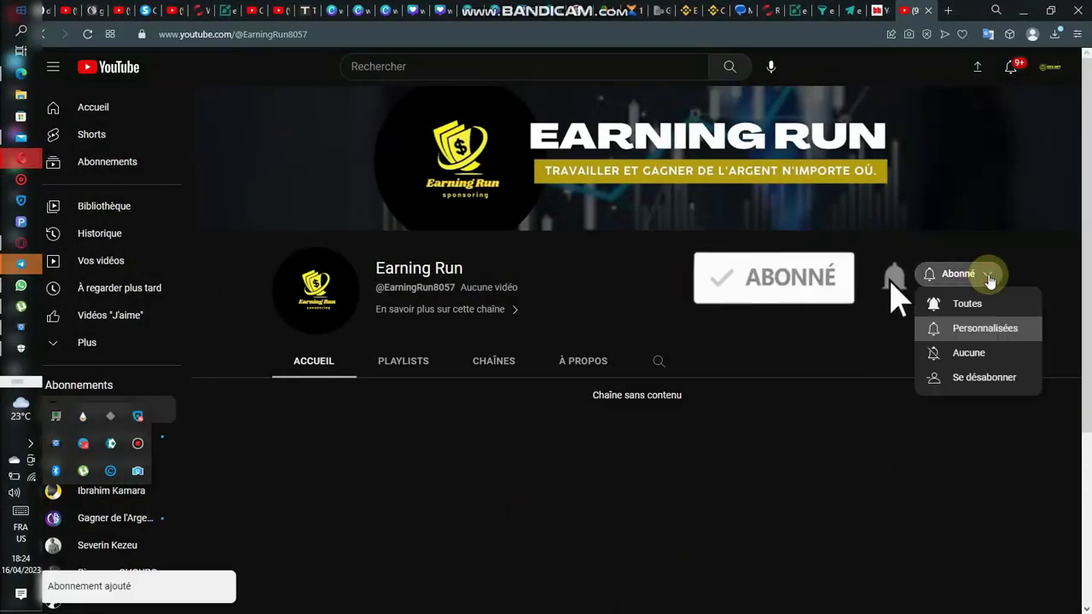
{"action": "left_click", "coordinate": [988, 303]}
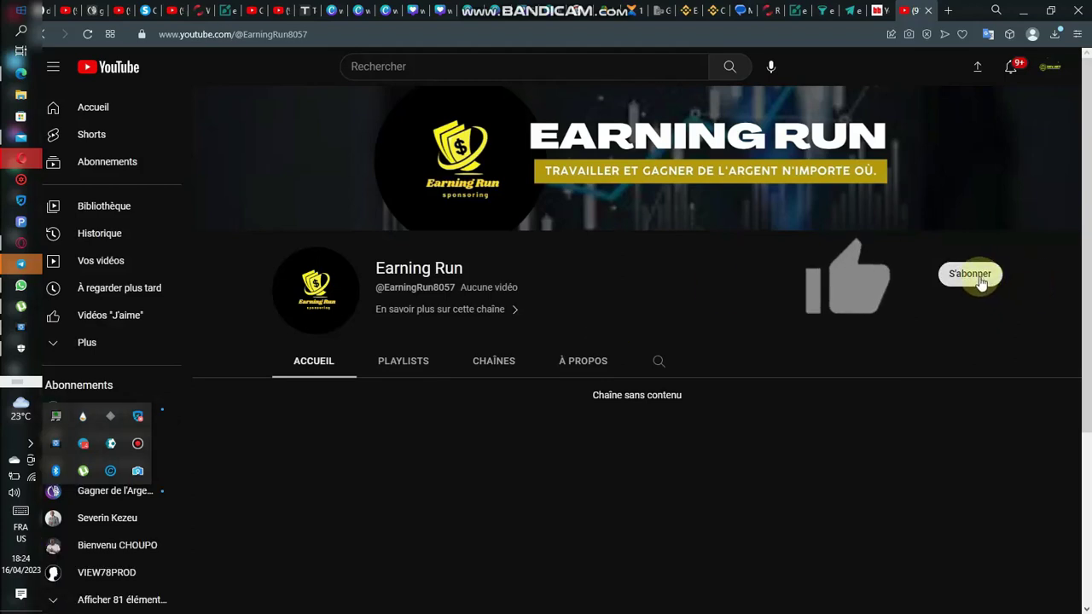
{"action": "left_click", "coordinate": [973, 279]}
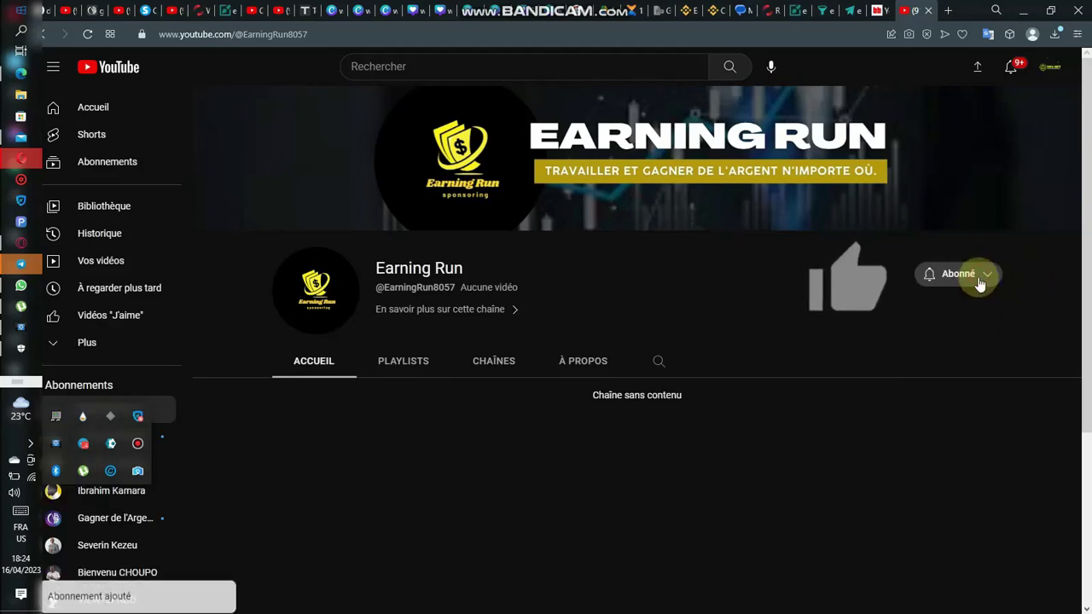
{"action": "left_click", "coordinate": [982, 283]}
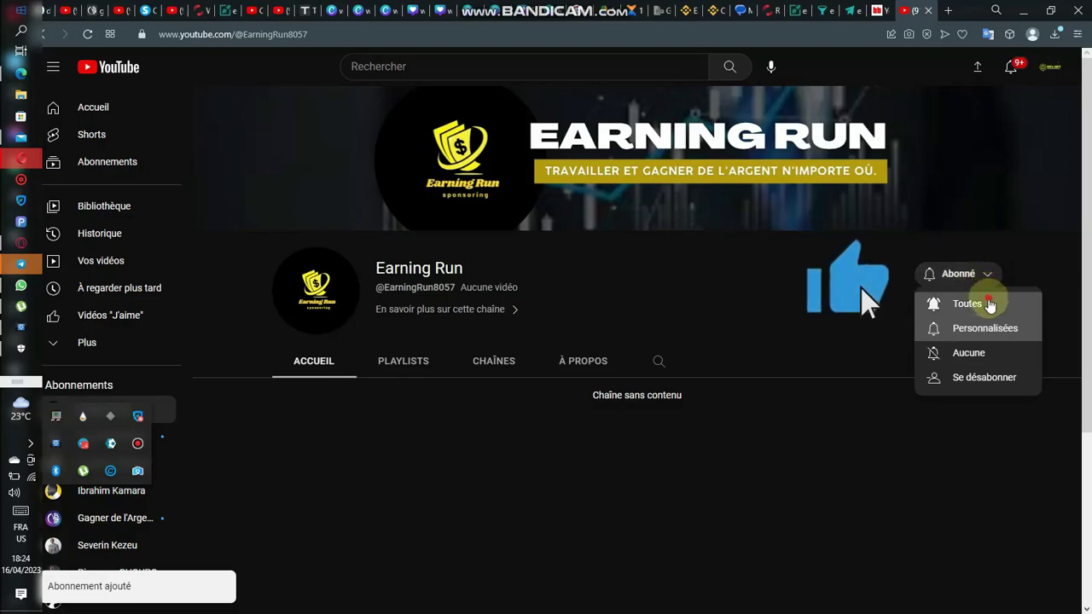
{"action": "left_click", "coordinate": [988, 303]}
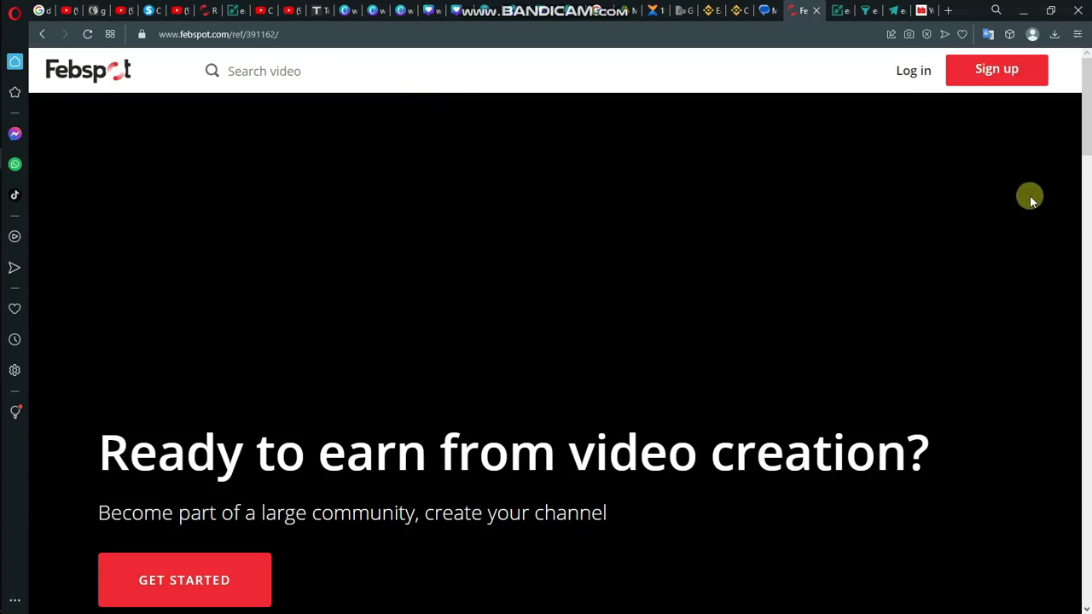
Step: Open Febspot sign-up and enter the email address, username EarningRun, password and its confirmation
{"action": "left_click", "coordinate": [1006, 82]}
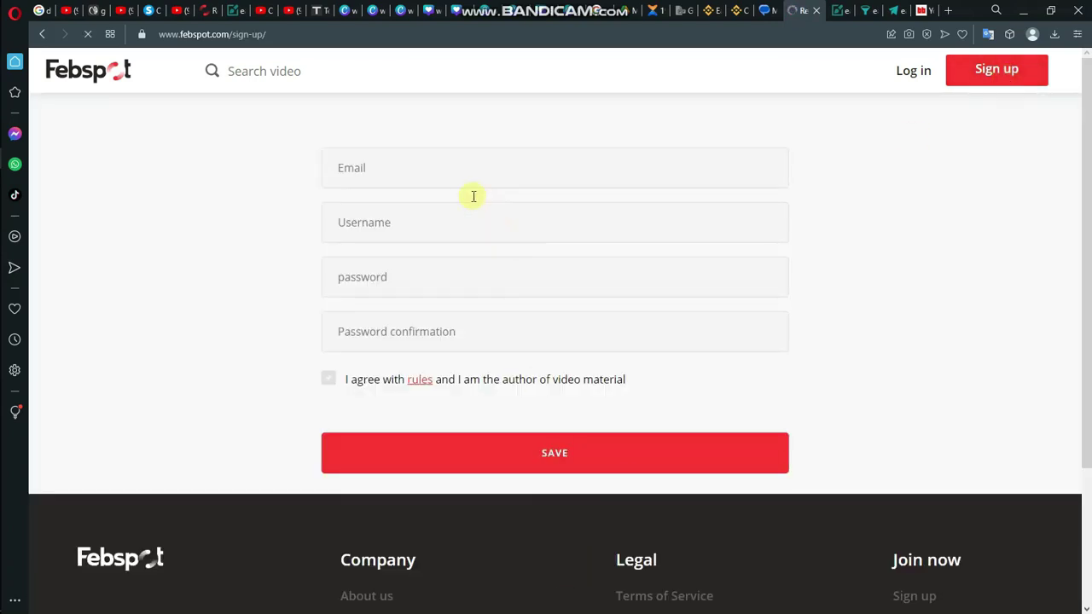
{"action": "left_click", "coordinate": [429, 157]}
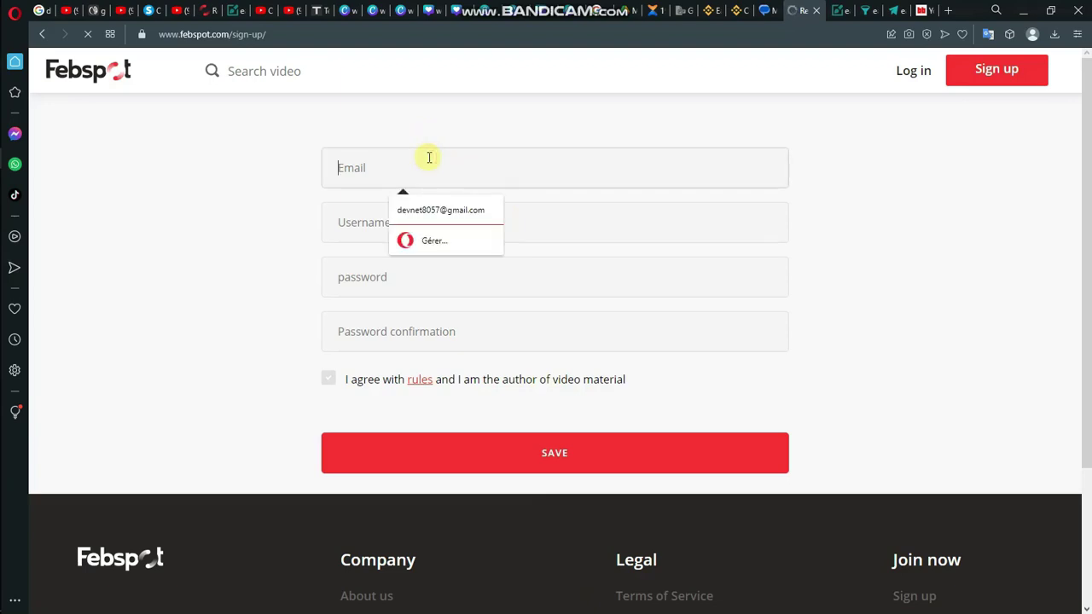
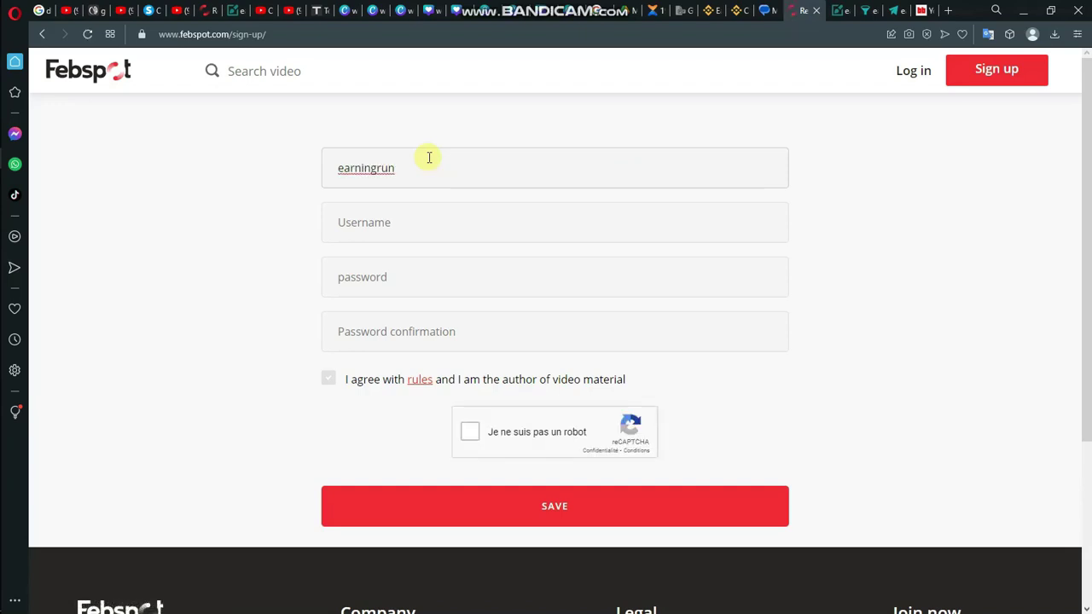
{"action": "left_click", "coordinate": [372, 221]}
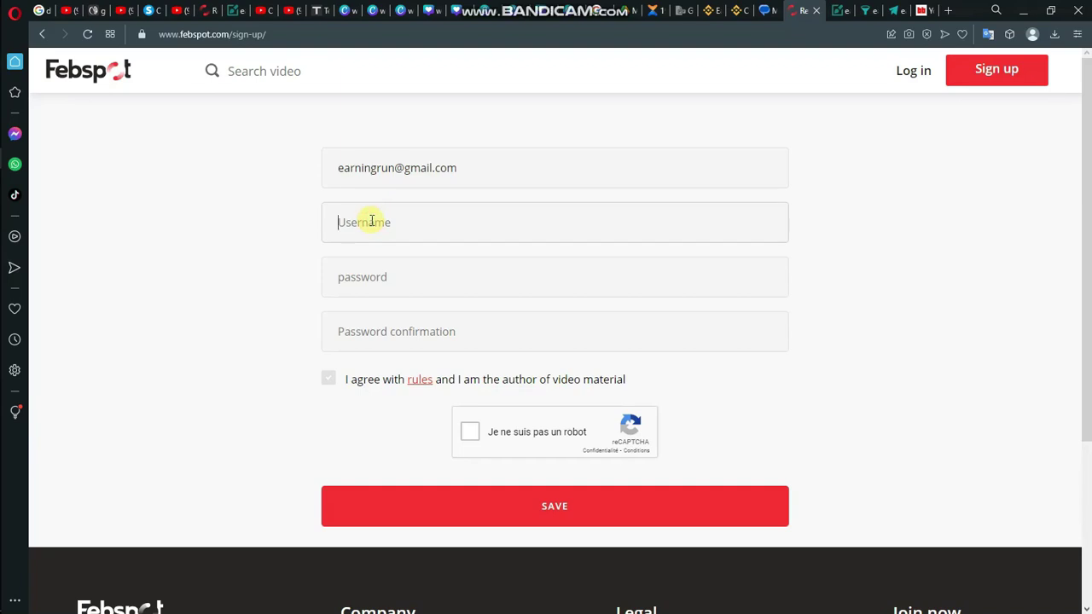
{"action": "type", "text": "EarningRun"}
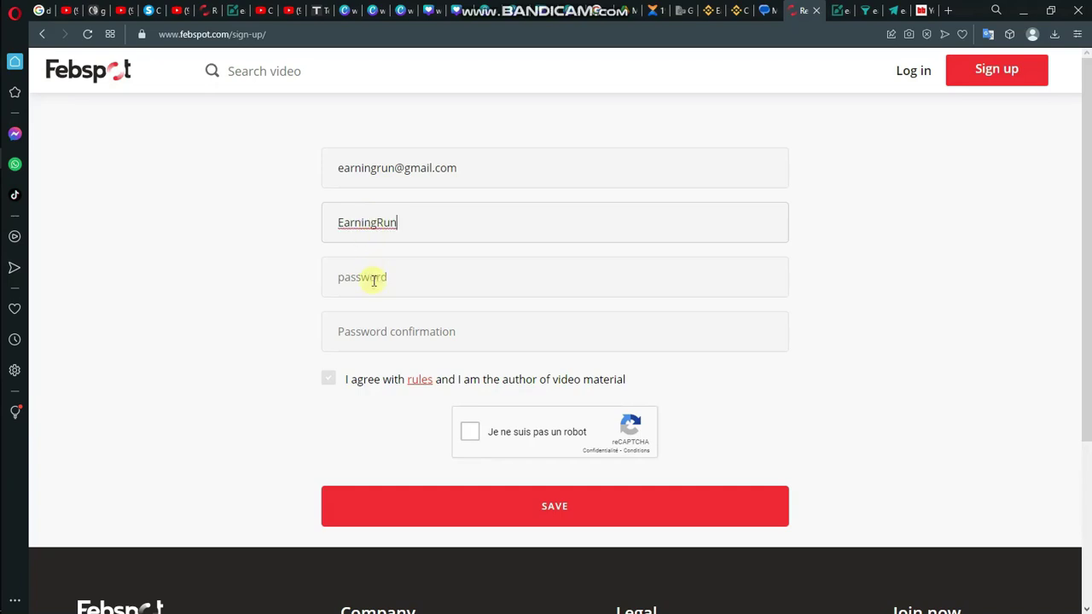
{"action": "left_click", "coordinate": [374, 280]}
{"action": "type", "text": "•"}
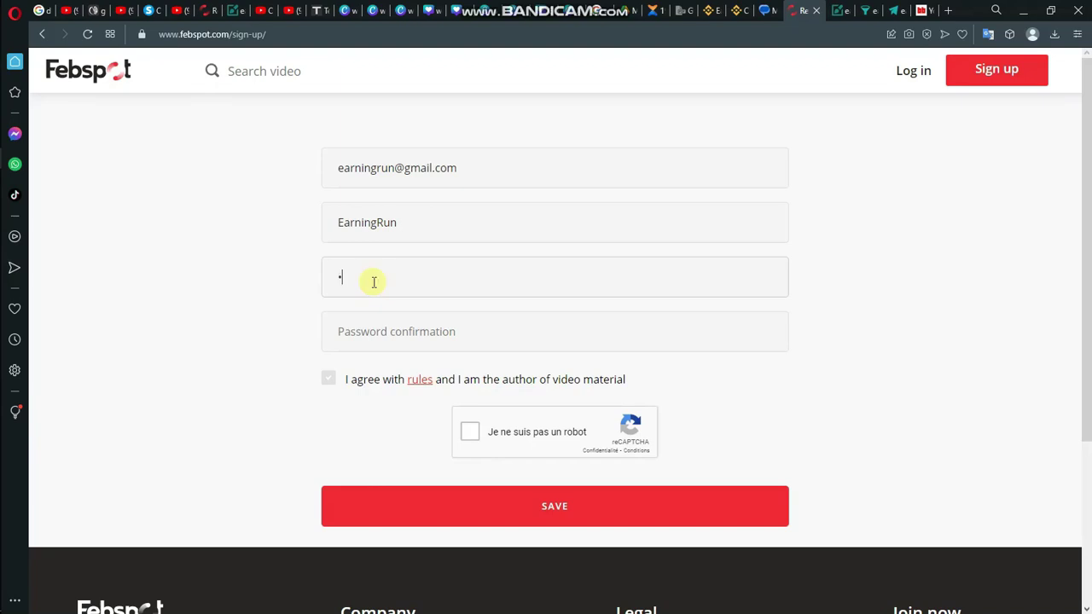
{"action": "type", "text": "••"}
{"action": "key", "text": "BackSpace"}
{"action": "key", "text": "BackSpace"}
{"action": "key", "text": "BackSpace"}
{"action": "type", "text": "•••••••••••"}
{"action": "left_click", "coordinate": [361, 335]}
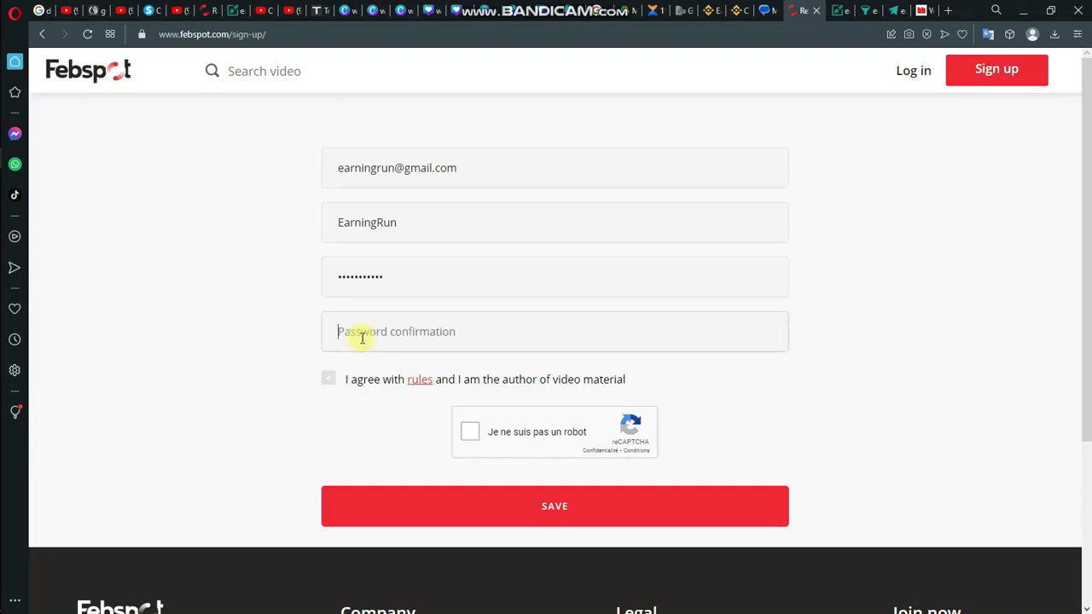
{"action": "type", "text": "••••••"}
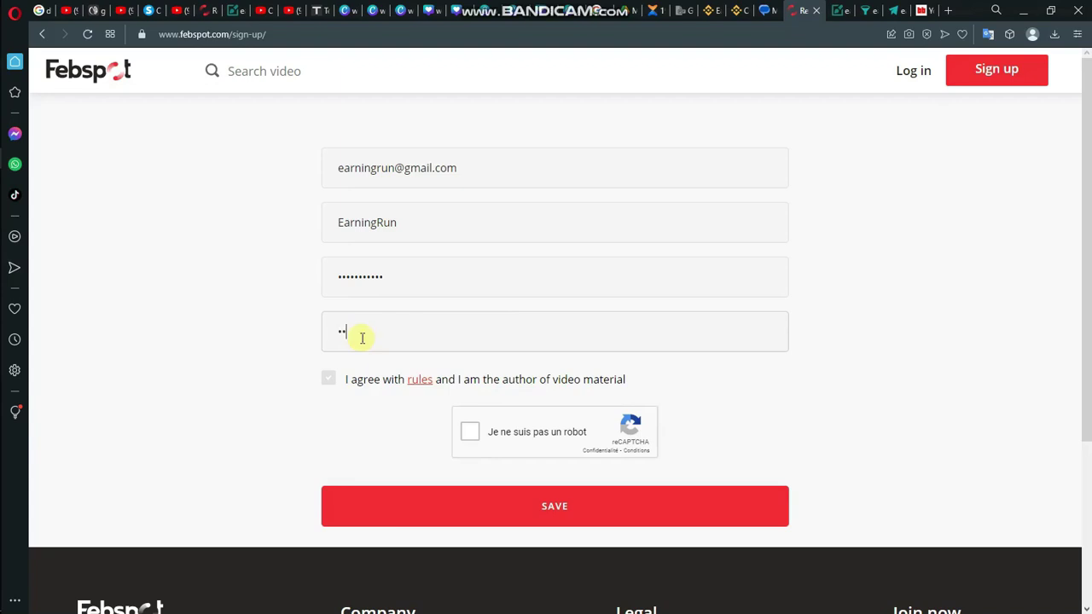
{"action": "type", "text": "•••••"}
Step: Accept the rules, solve the bridge-picture reCAPTCHA and submit the sign-up form
{"action": "left_click", "coordinate": [333, 379]}
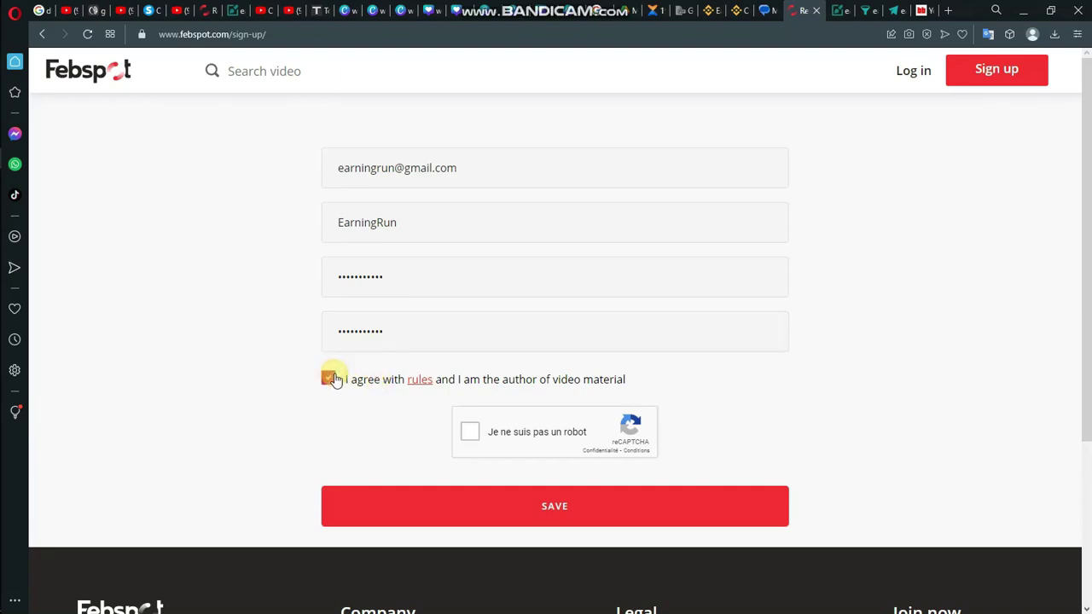
{"action": "left_click", "coordinate": [471, 434]}
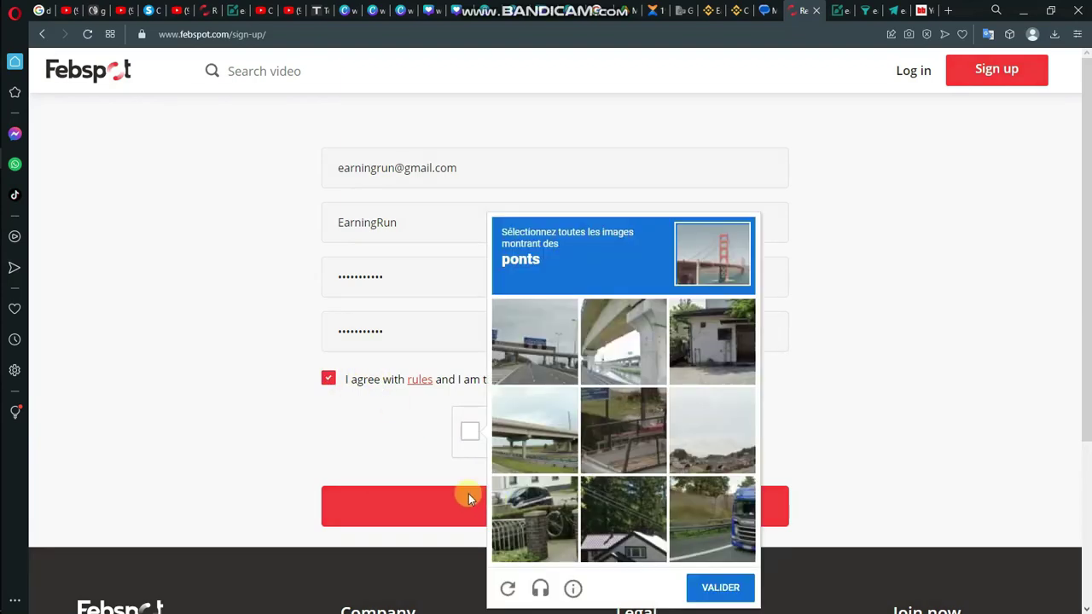
{"action": "left_click", "coordinate": [640, 372]}
{"action": "left_click", "coordinate": [518, 403]}
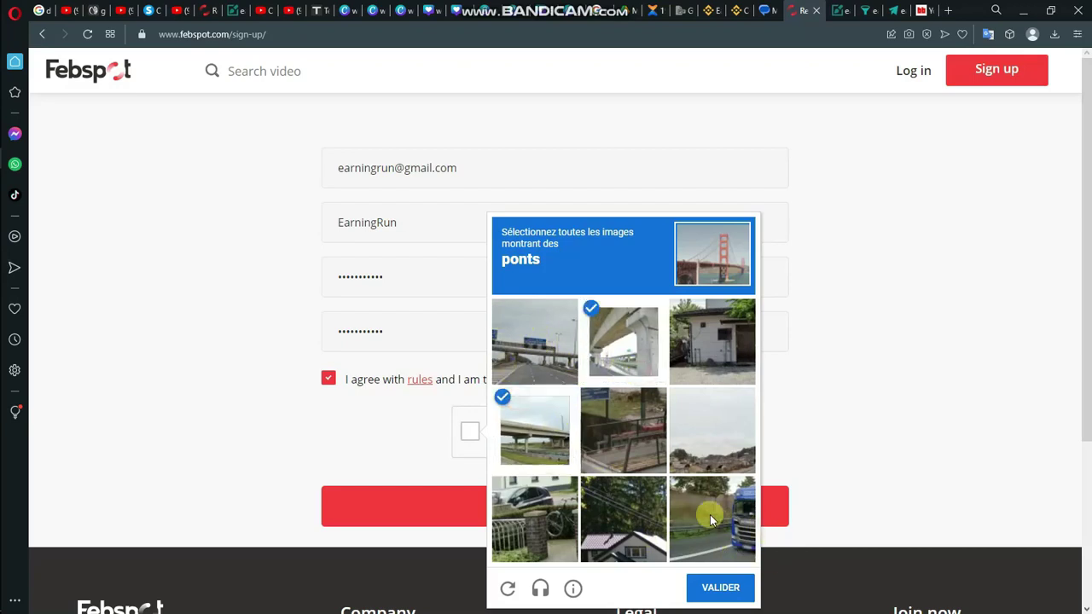
{"action": "left_click", "coordinate": [511, 338]}
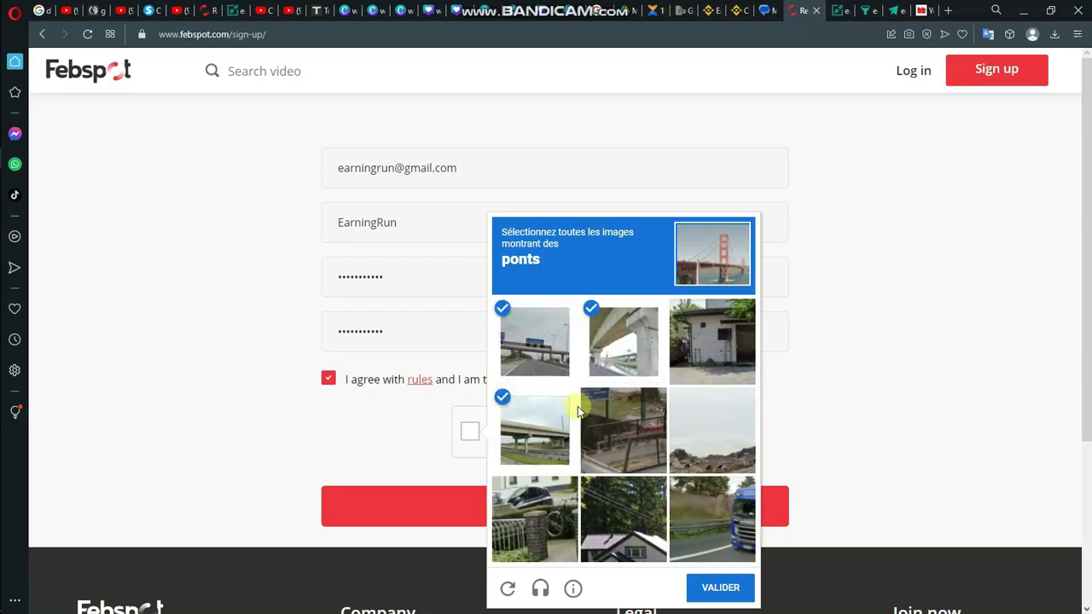
{"action": "left_click", "coordinate": [712, 587]}
{"action": "left_click", "coordinate": [438, 506]}
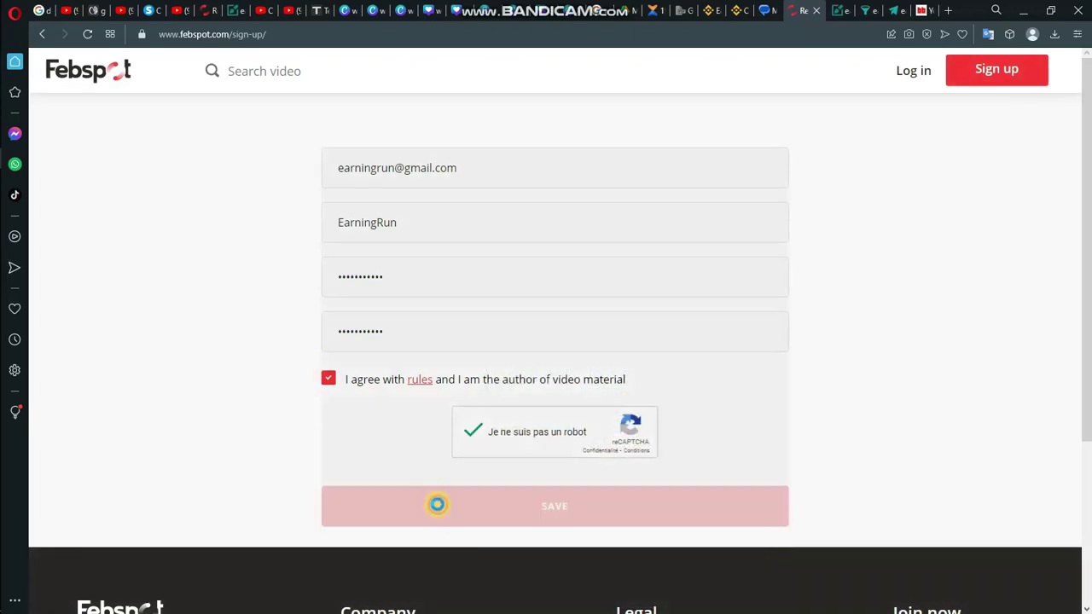
{"action": "left_click", "coordinate": [438, 506]}
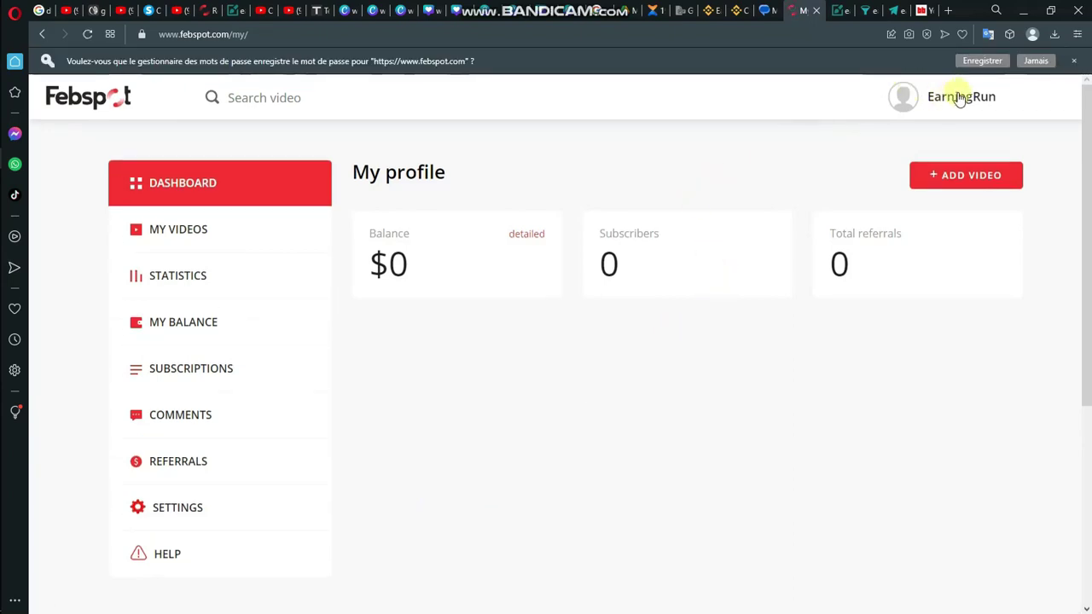
Step: Dismiss Opera's save-password bar and open a new browser tab
{"action": "left_click", "coordinate": [982, 61]}
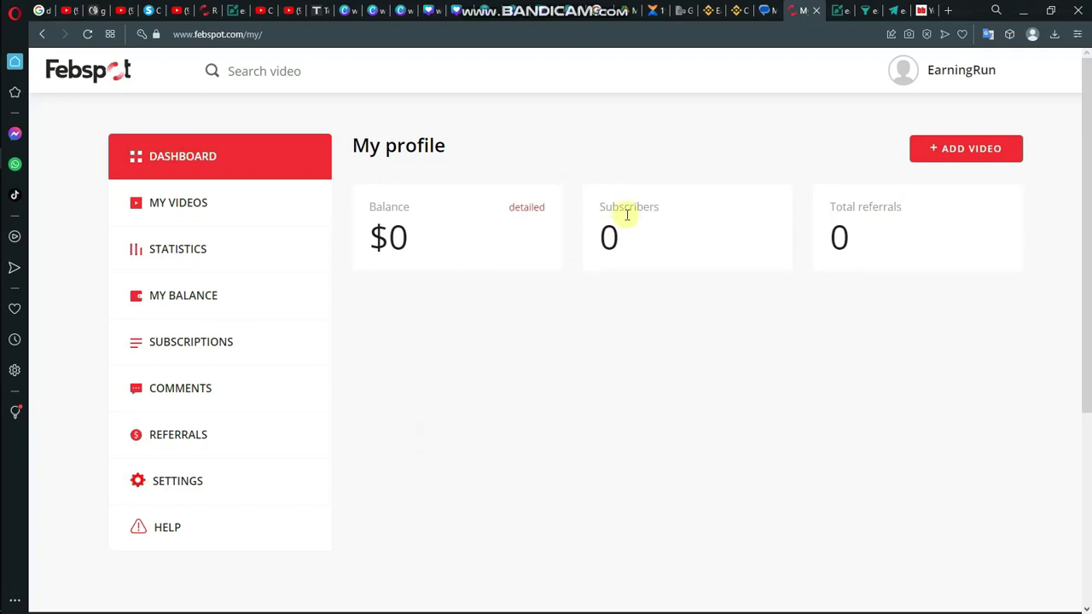
{"action": "left_click", "coordinate": [946, 10]}
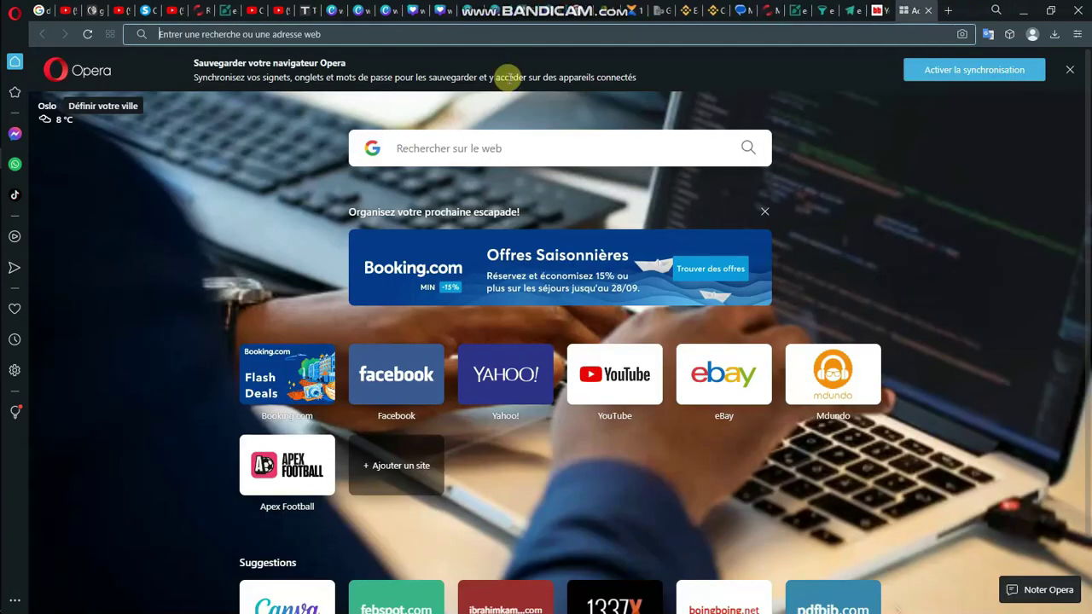
Step: Open YouTube from the start page and search for 'compilation funny videos tiktok'
{"action": "left_click", "coordinate": [608, 369]}
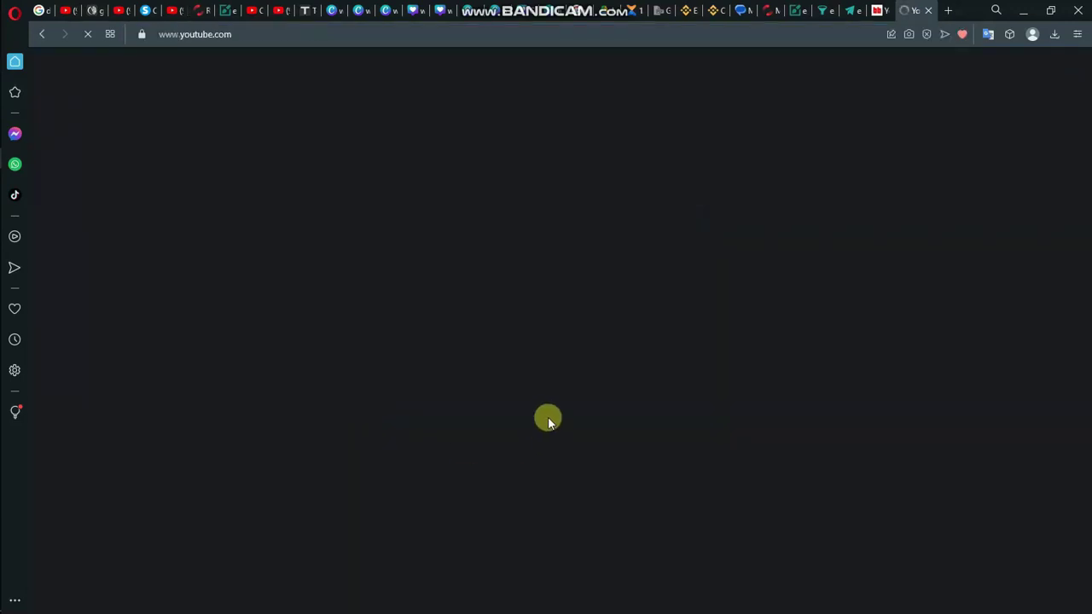
{"action": "left_click", "coordinate": [499, 72]}
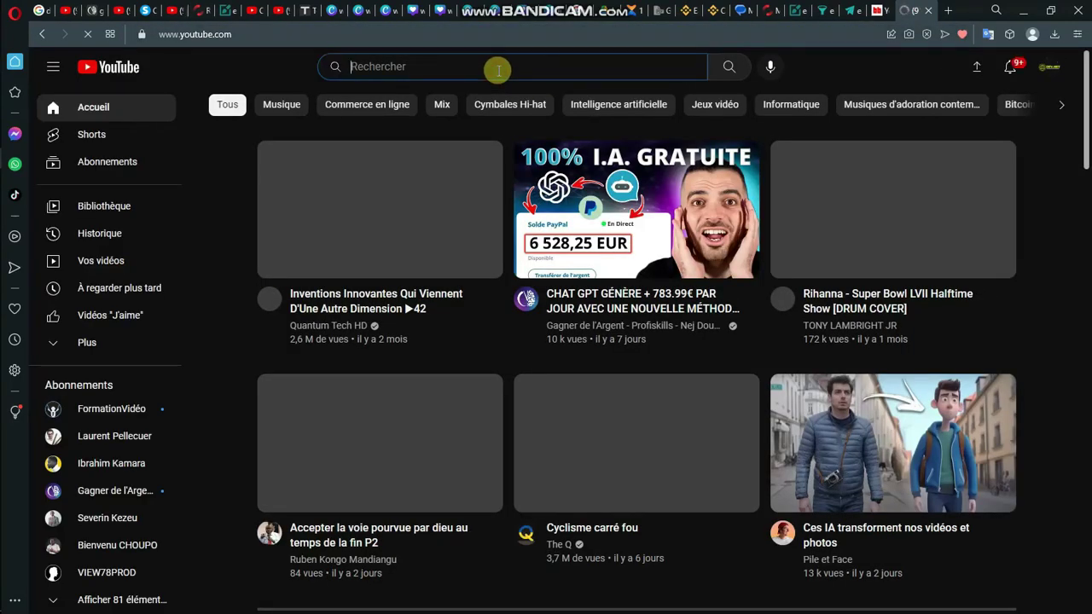
{"action": "type", "text": "comp"}
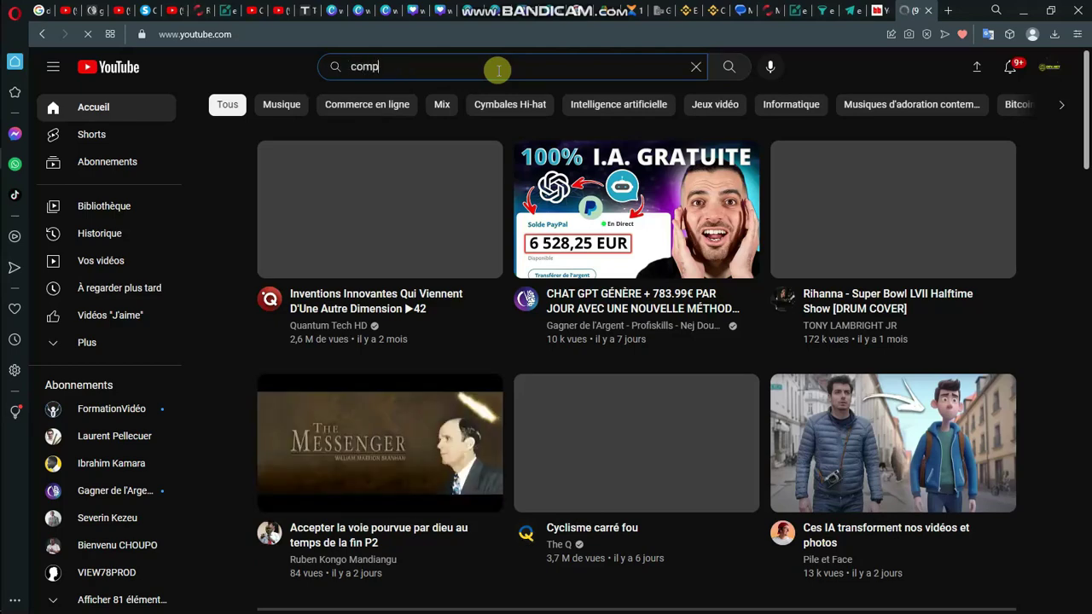
{"action": "type", "text": "ilatrio"}
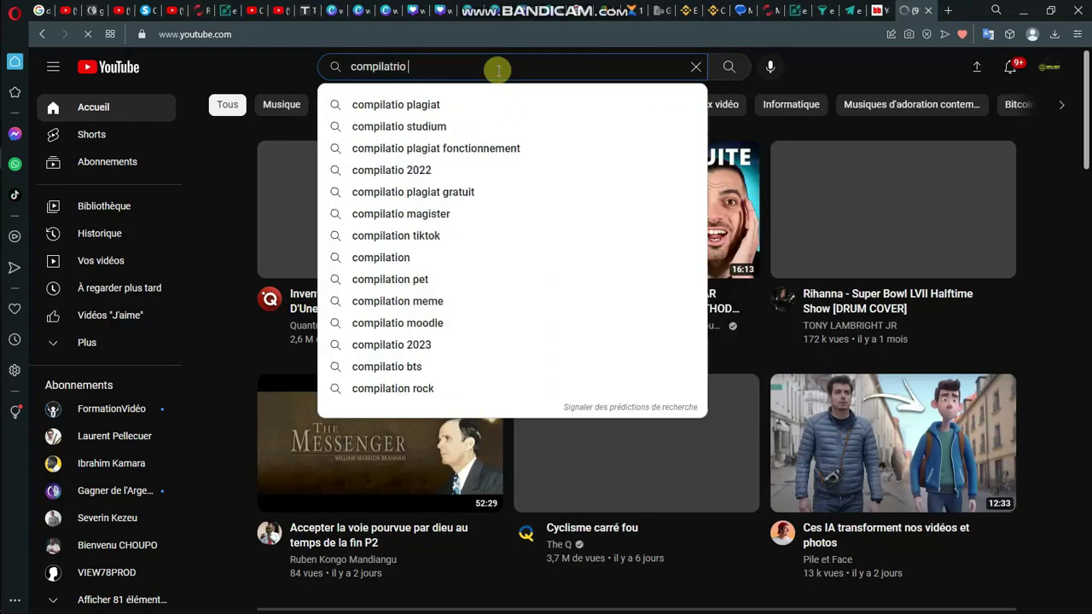
{"action": "key", "text": "BackSpace"}
{"action": "key", "text": "BackSpace"}
{"action": "key", "text": "BackSpace"}
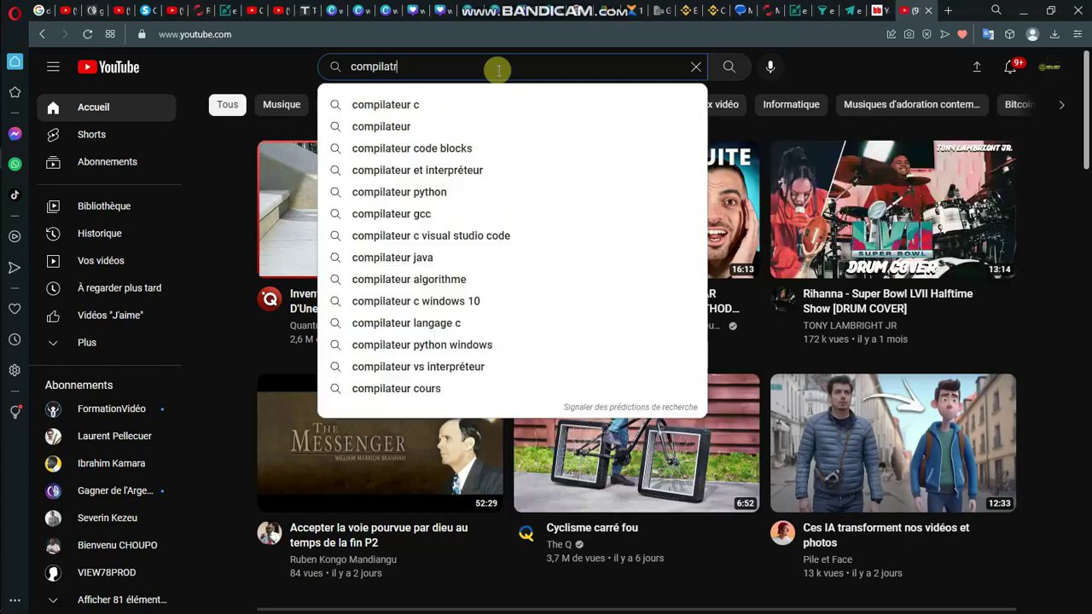
{"action": "type", "text": "iioo"}
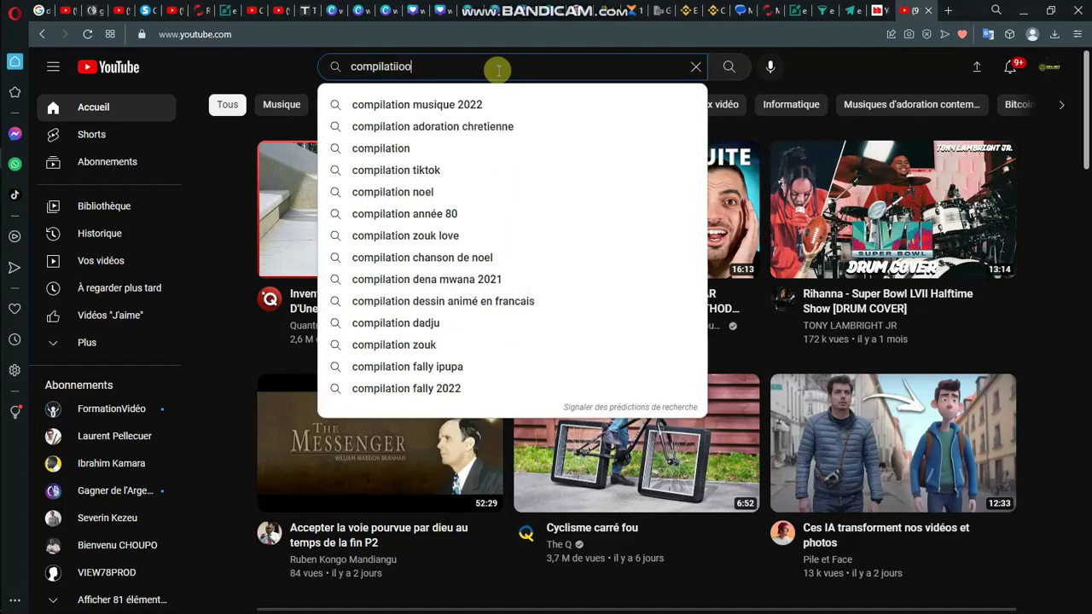
{"action": "key", "text": "BackSpace"}
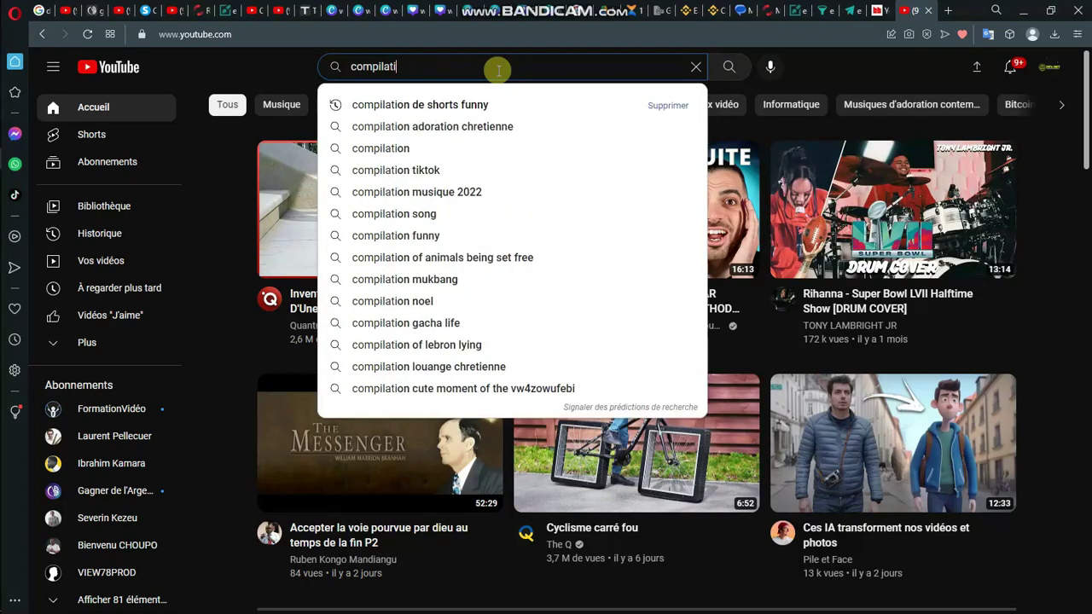
{"action": "type", "text": "on"}
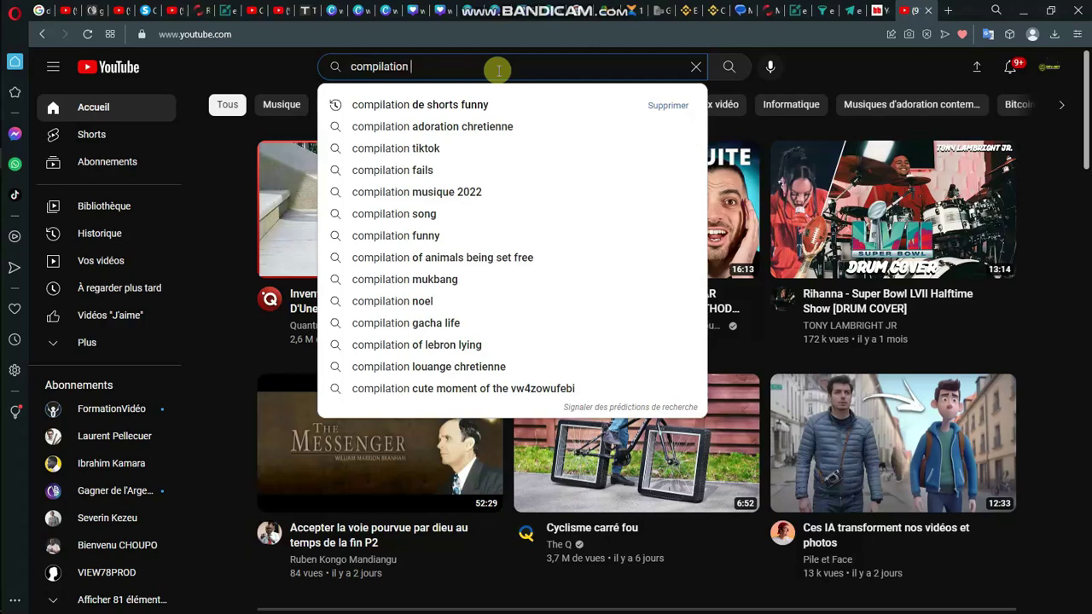
{"action": "type", "text": " fun"}
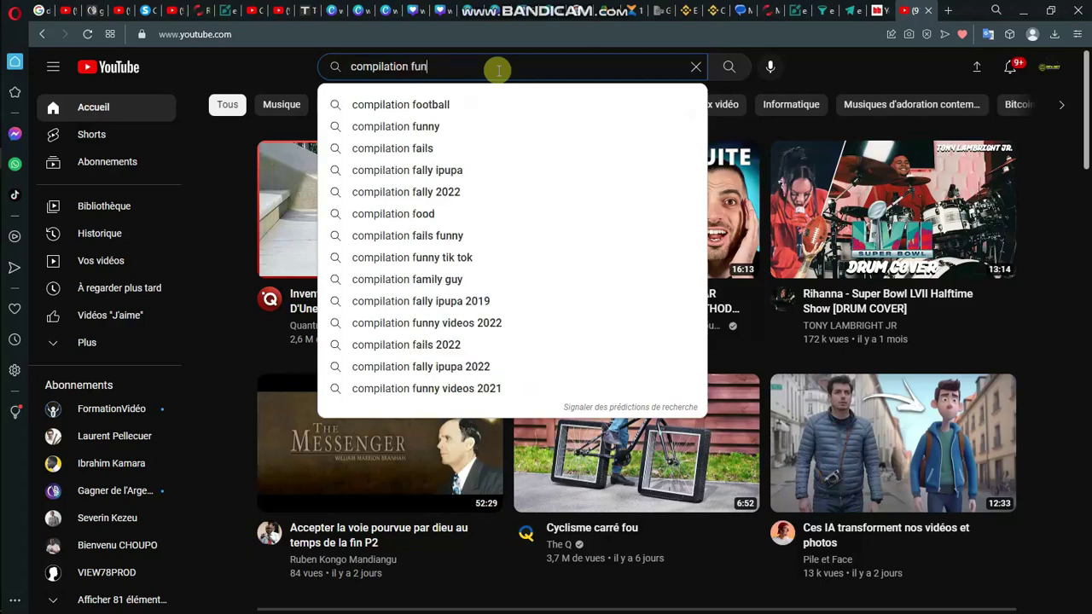
{"action": "type", "text": "n"}
{"action": "key", "text": "Down"}
{"action": "key", "text": "Down"}
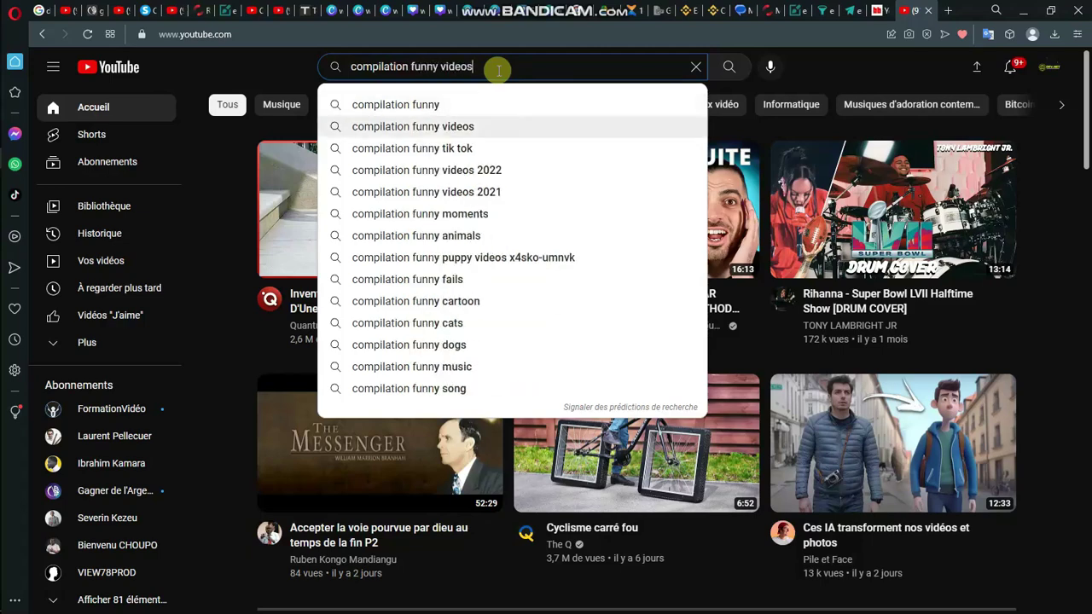
{"action": "type", "text": "t"}
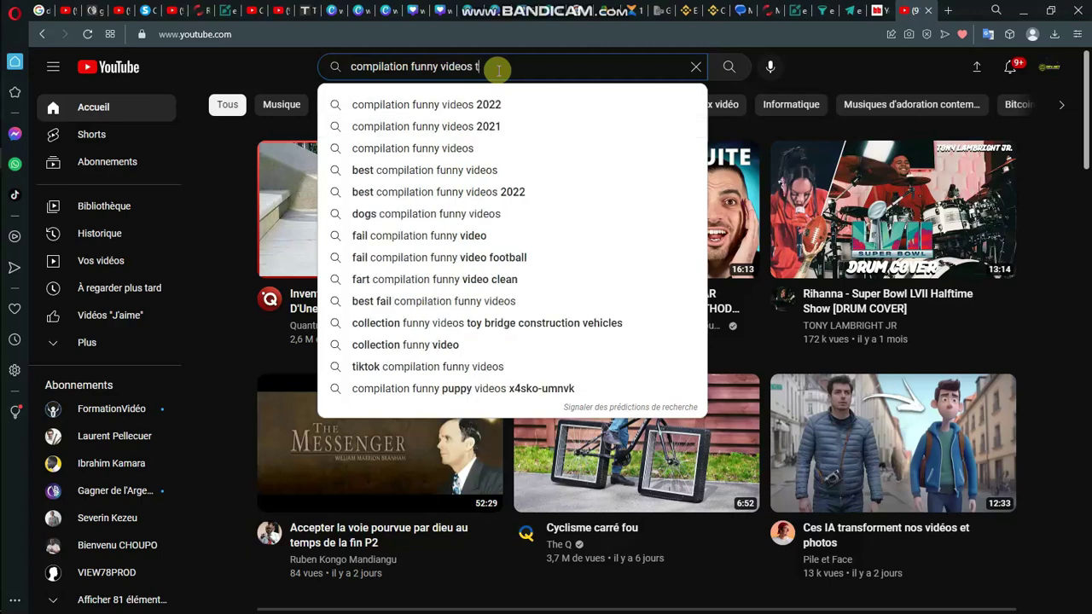
{"action": "type", "text": "iktok"}
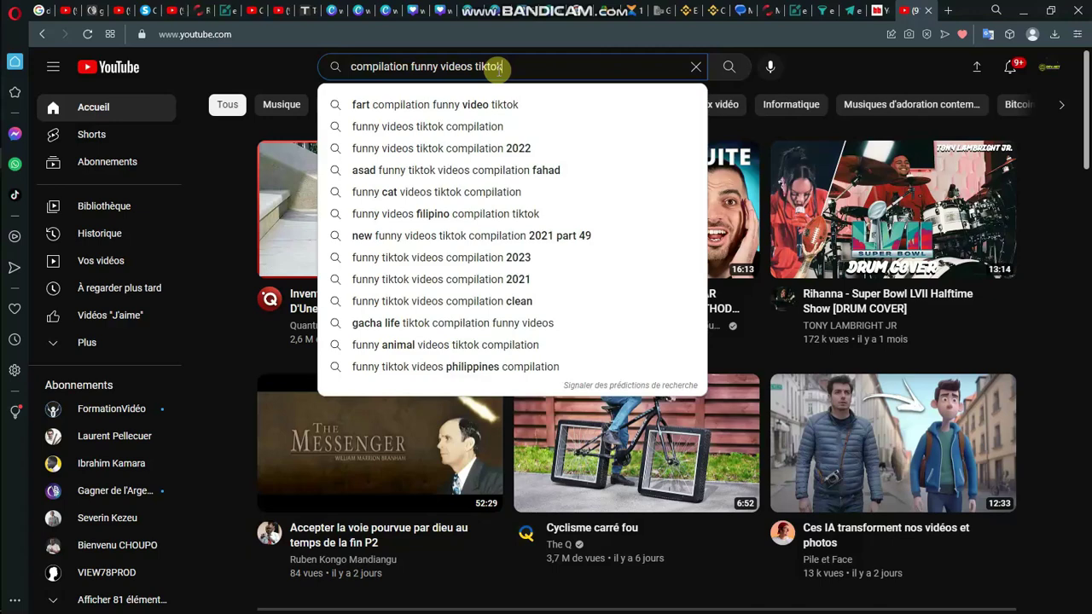
{"action": "key", "text": "Return"}
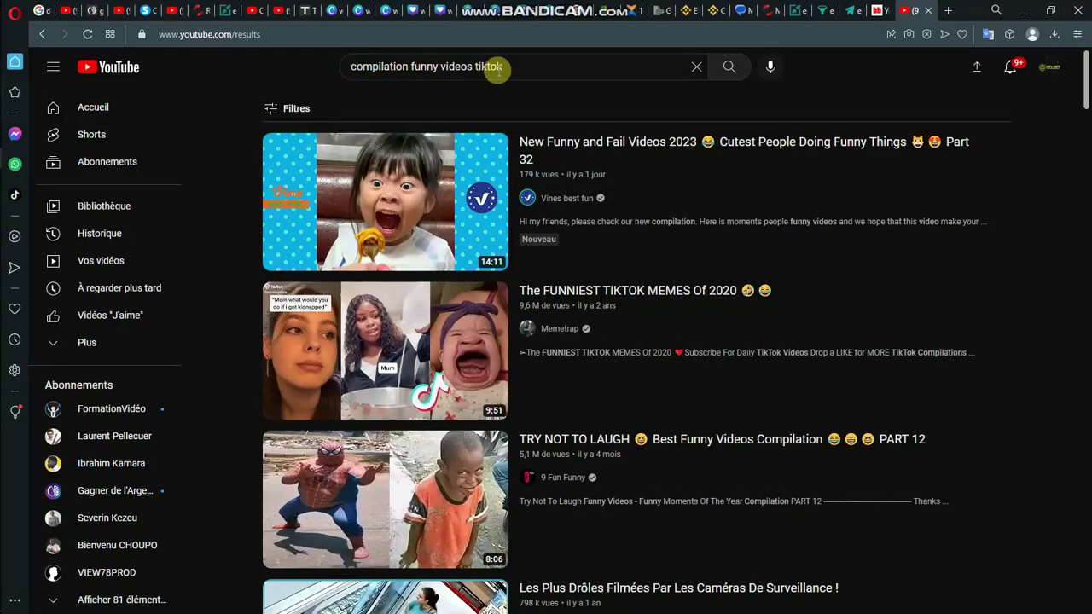
Step: Open 'Les Plus Drôles Filmées Par Les Caméras De Surveillance !' and pause it at 0:02
{"action": "scroll", "coordinate": [497, 68], "scroll_direction": "down", "scroll_amount": 3}
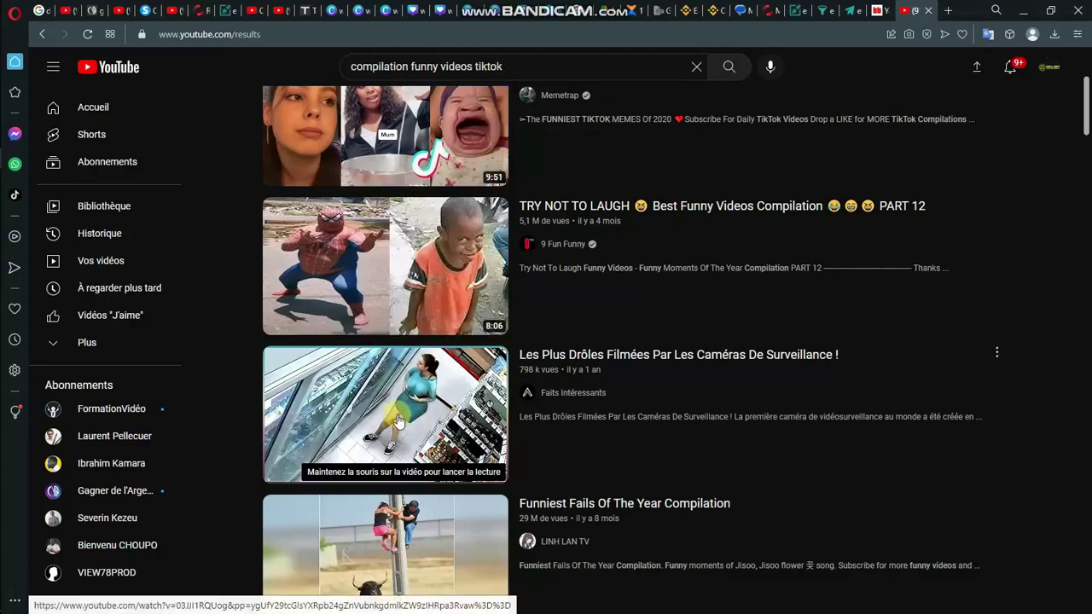
{"action": "right_click", "coordinate": [398, 420]}
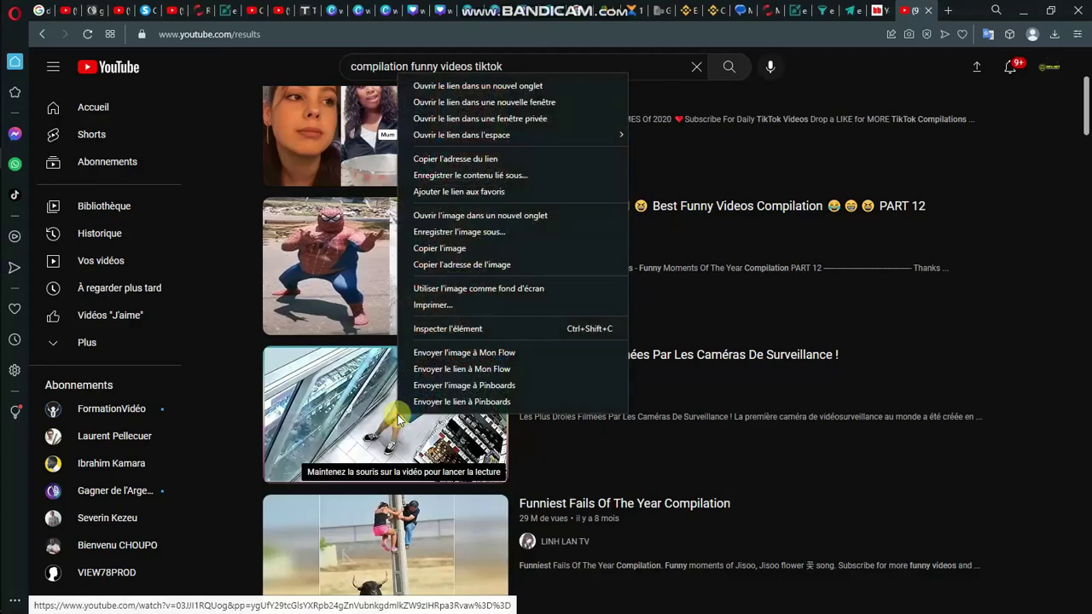
{"action": "left_click", "coordinate": [387, 415]}
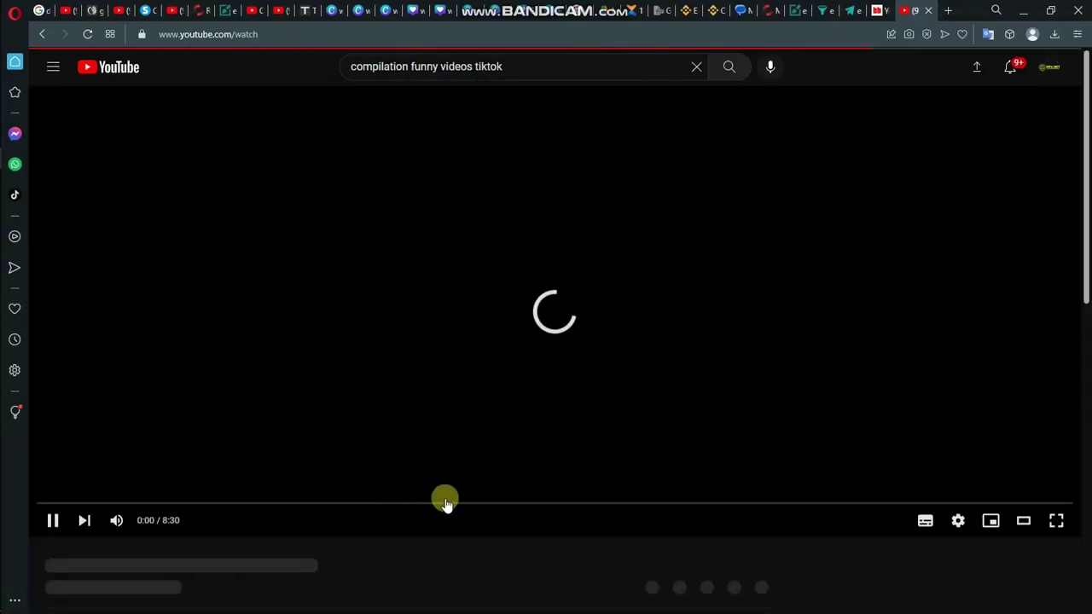
{"action": "scroll", "coordinate": [277, 383], "scroll_direction": "down", "scroll_amount": 4}
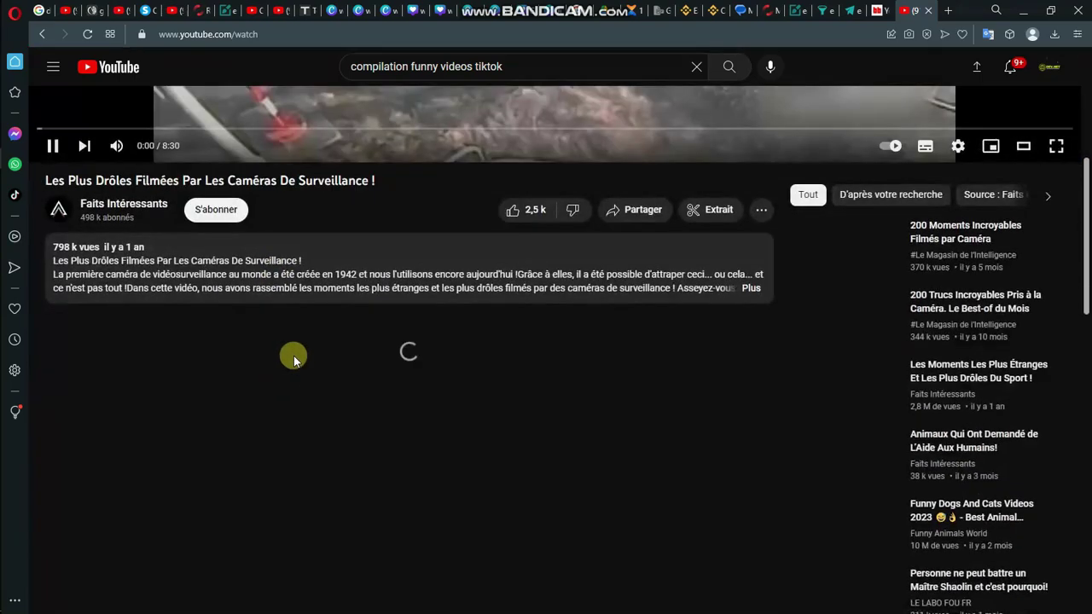
{"action": "scroll", "coordinate": [359, 128], "scroll_direction": "up", "scroll_amount": 4}
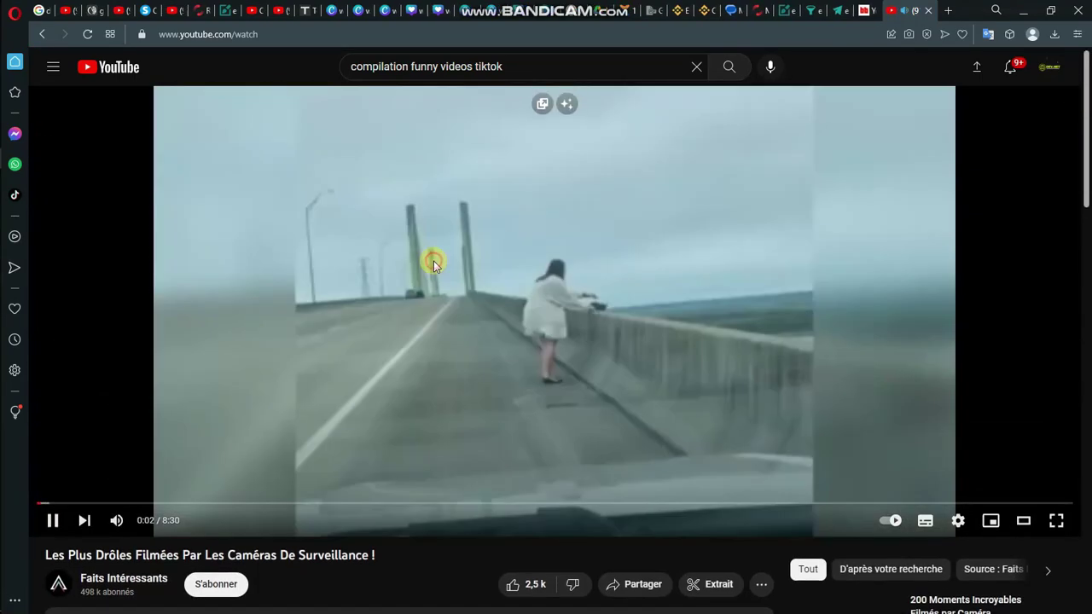
{"action": "left_click", "coordinate": [433, 265]}
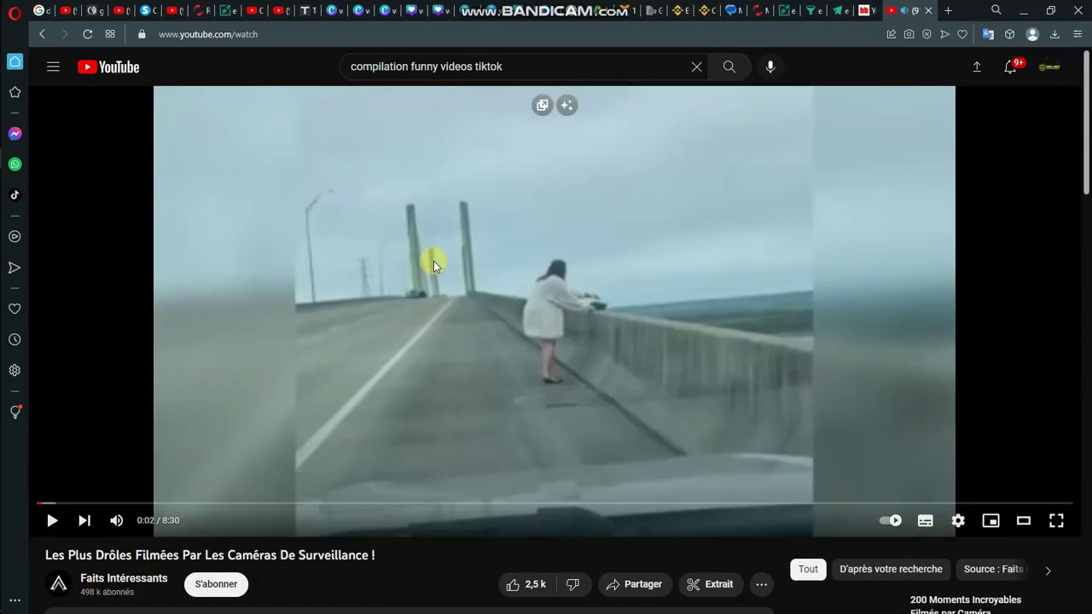
{"action": "scroll", "coordinate": [390, 463], "scroll_direction": "down", "scroll_amount": 2}
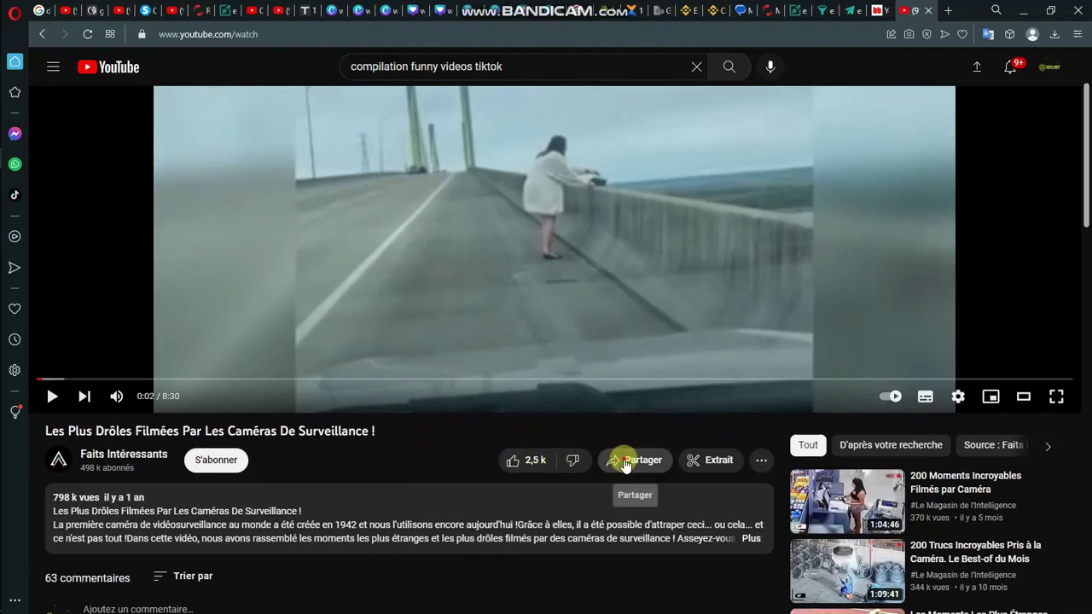
Step: Copy the video's share link and switch to the Boing Boing thumbnail grabber tab
{"action": "left_click", "coordinate": [624, 460]}
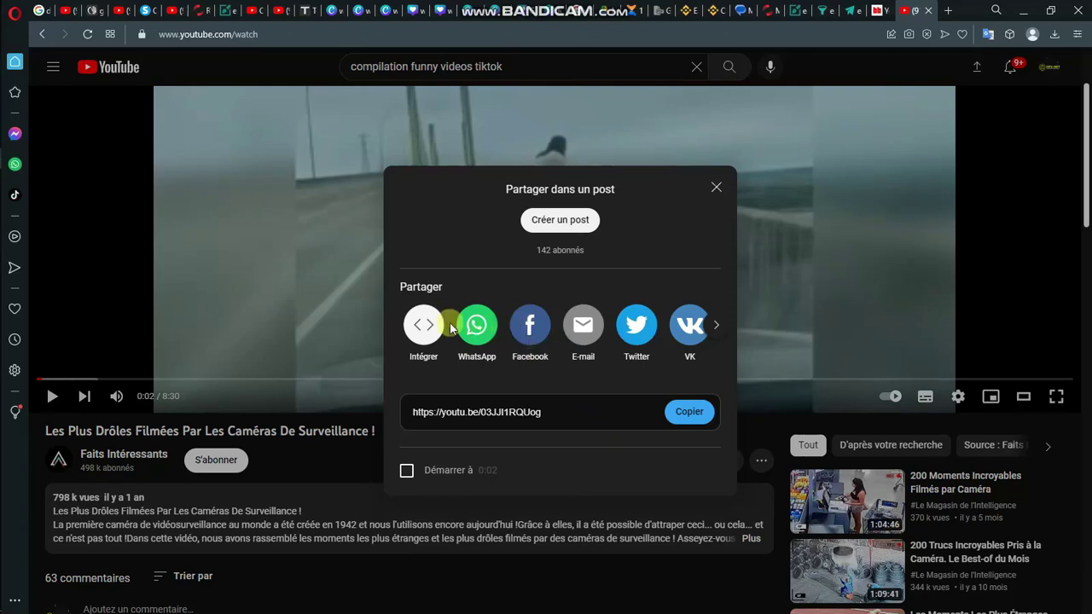
{"action": "left_click", "coordinate": [671, 421]}
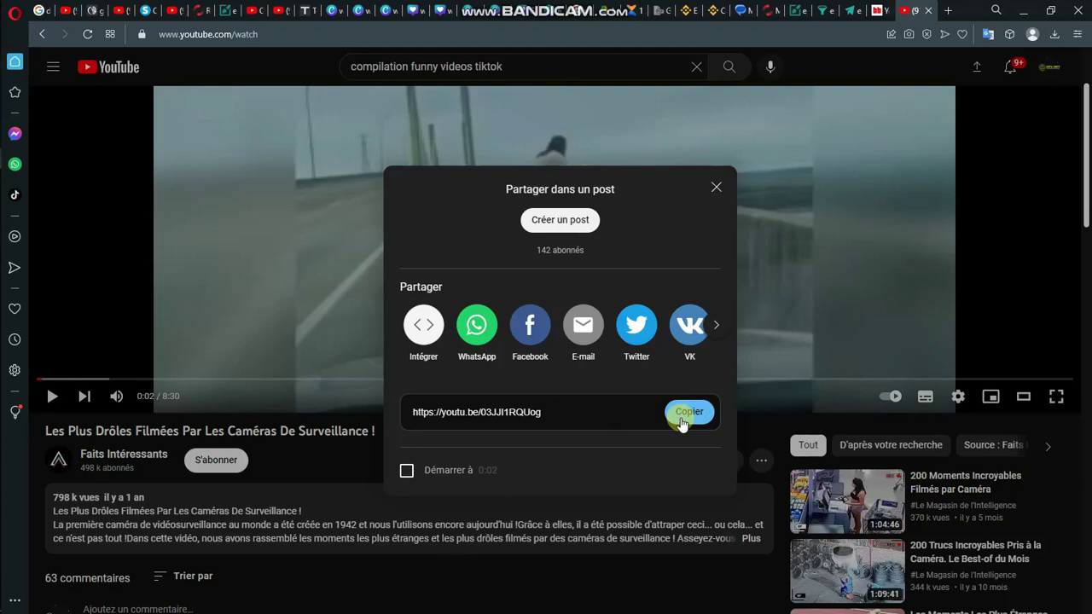
{"action": "left_click", "coordinate": [681, 422]}
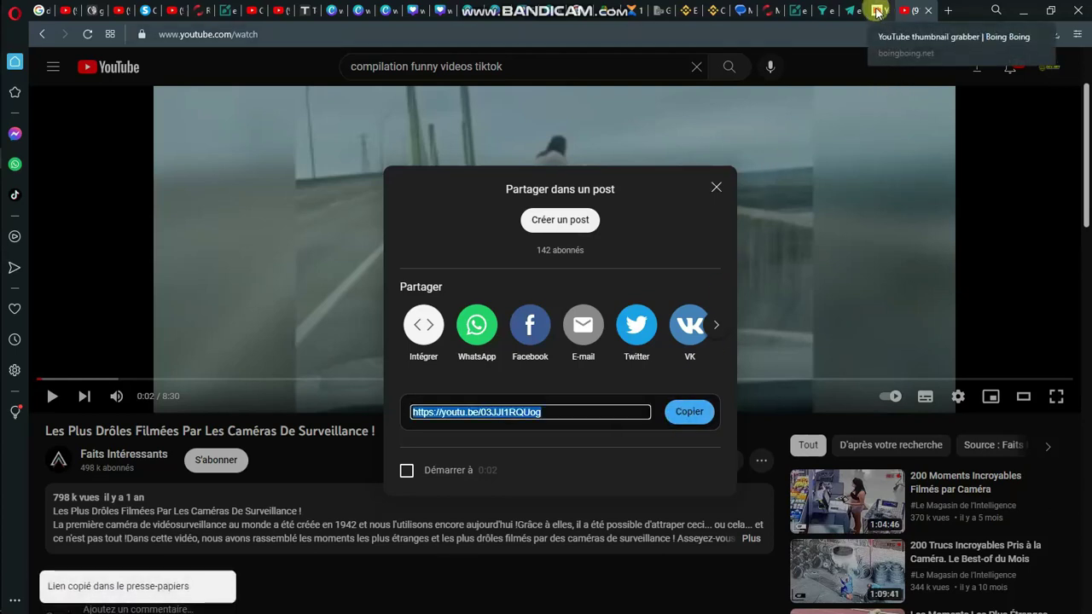
{"action": "left_click", "coordinate": [877, 11]}
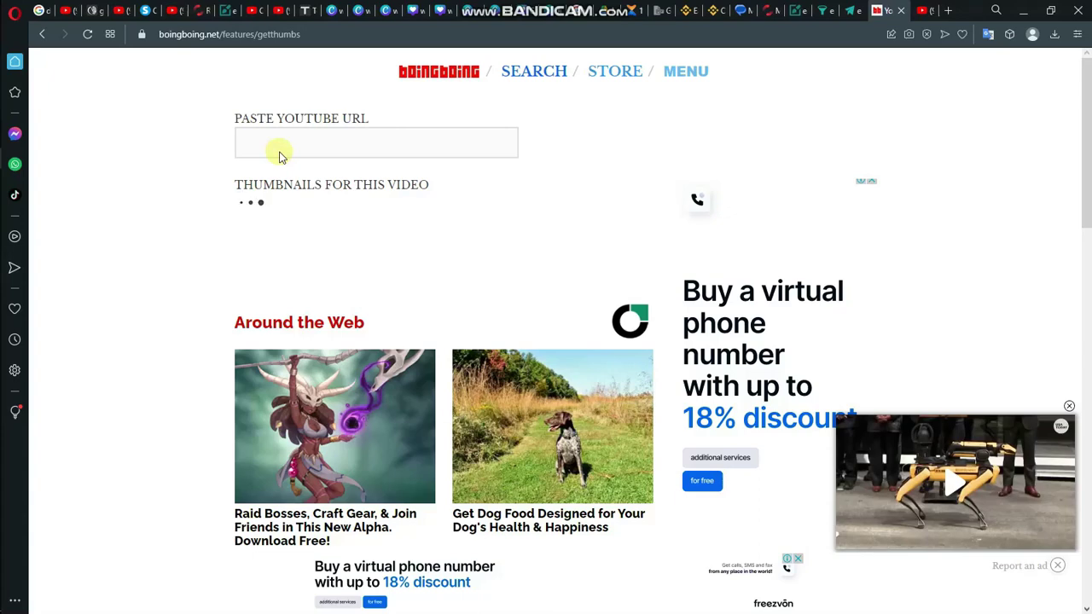
Step: Paste the youtu.be link into the thumbnail grabber, load it, and browse the generated thumbnails
{"action": "left_click", "coordinate": [279, 151]}
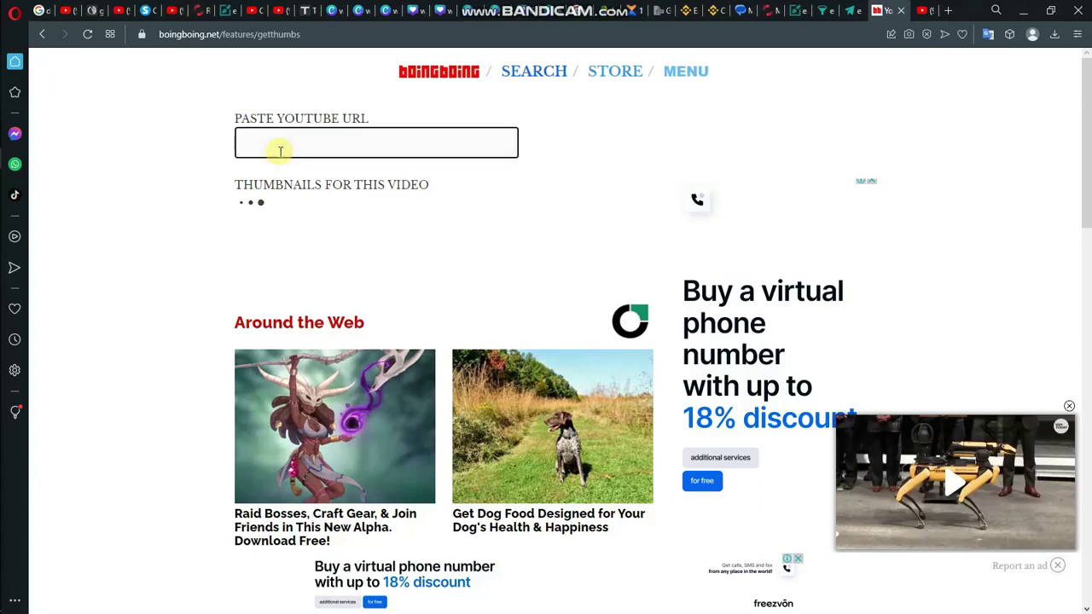
{"action": "type", "text": "https://youtu.be/03JJI1RQUog"}
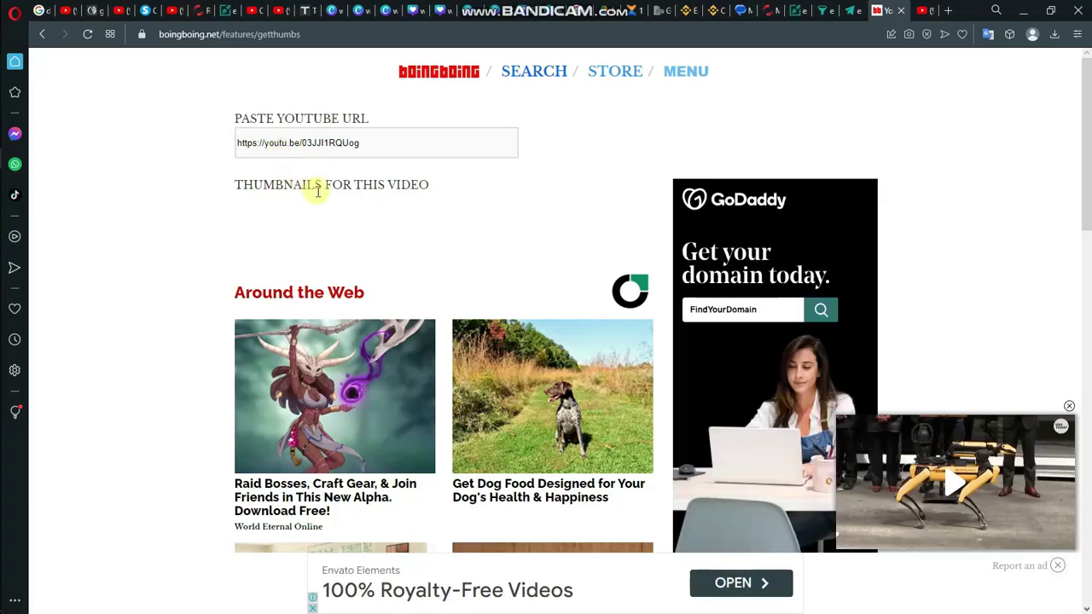
{"action": "left_click", "coordinate": [381, 145]}
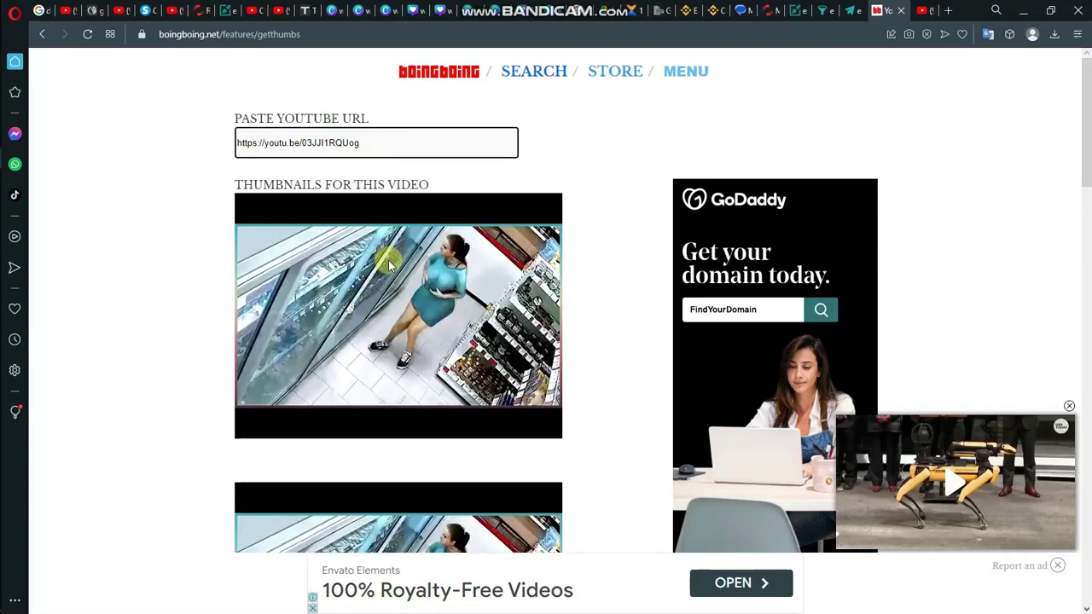
{"action": "scroll", "coordinate": [388, 266], "scroll_direction": "down", "scroll_amount": 6}
{"action": "scroll", "coordinate": [388, 267], "scroll_direction": "up", "scroll_amount": 4}
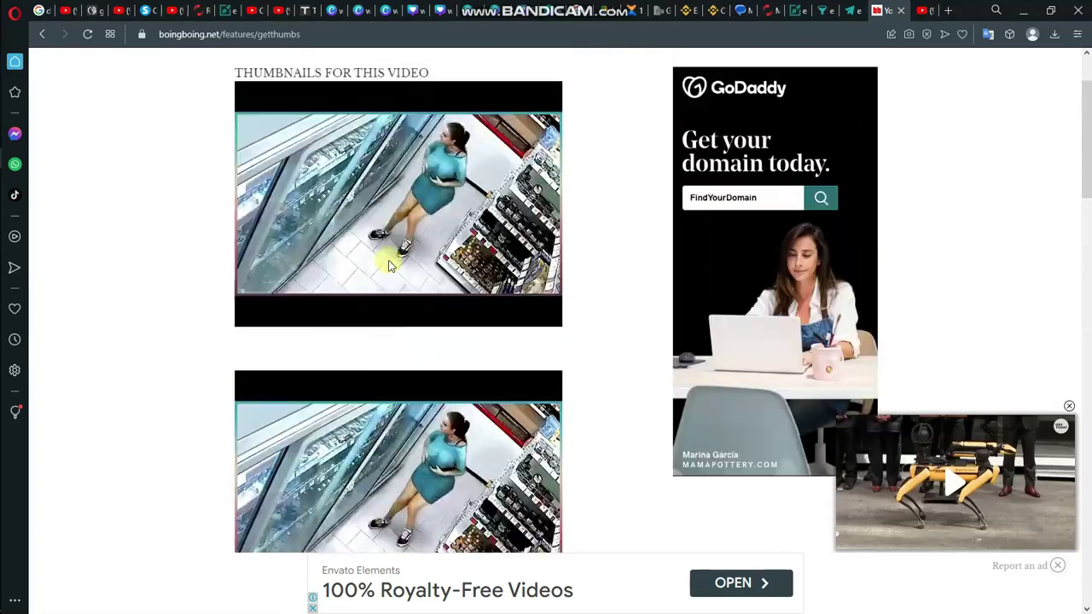
{"action": "scroll", "coordinate": [388, 266], "scroll_direction": "up", "scroll_amount": 1}
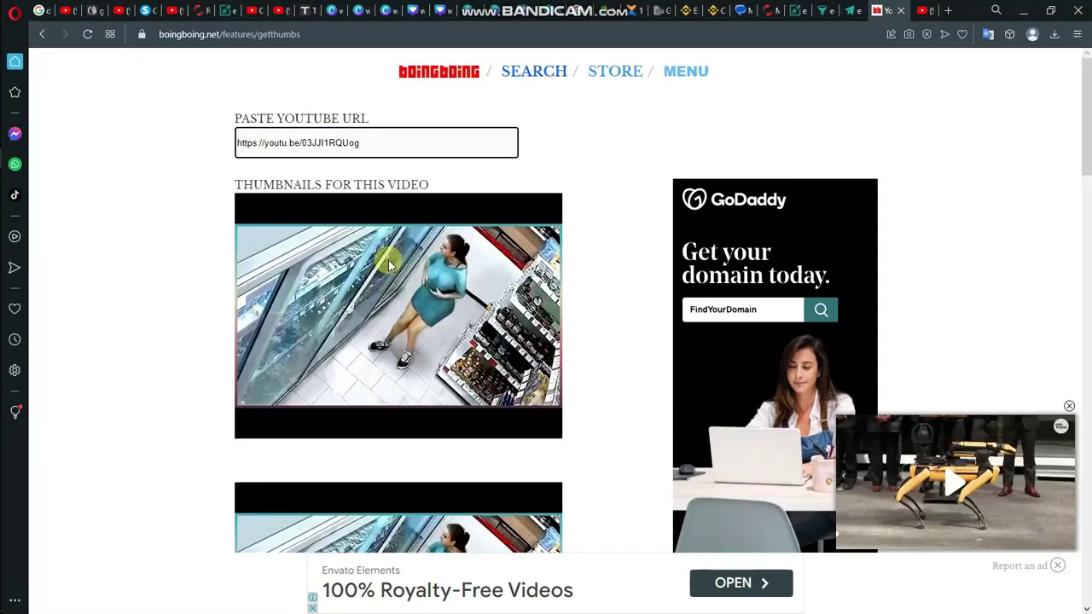
{"action": "scroll", "coordinate": [388, 266], "scroll_direction": "down", "scroll_amount": 10}
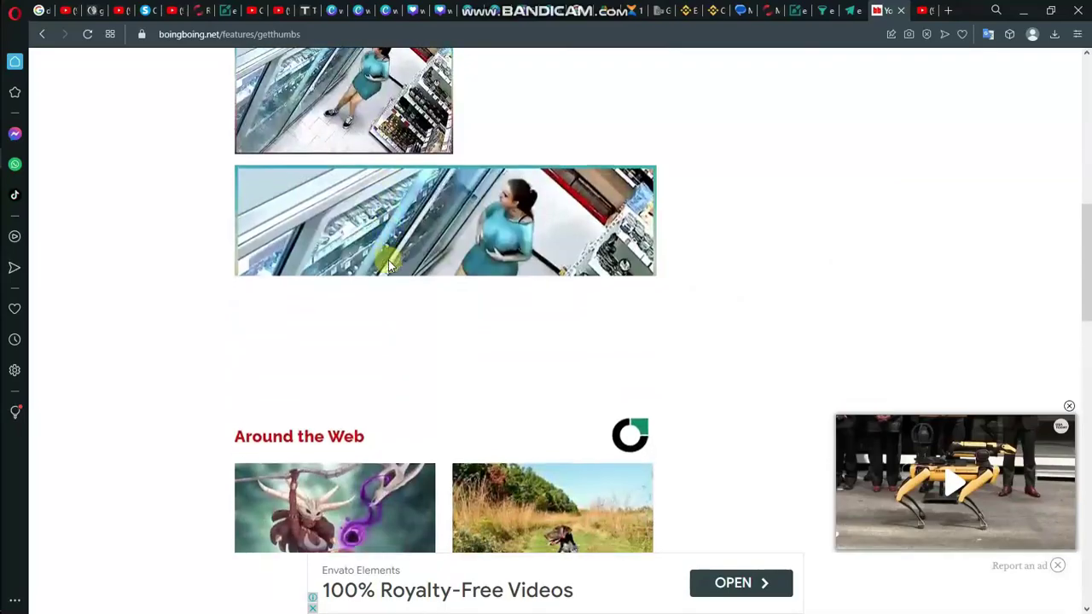
{"action": "scroll", "coordinate": [388, 266], "scroll_direction": "down", "scroll_amount": 1}
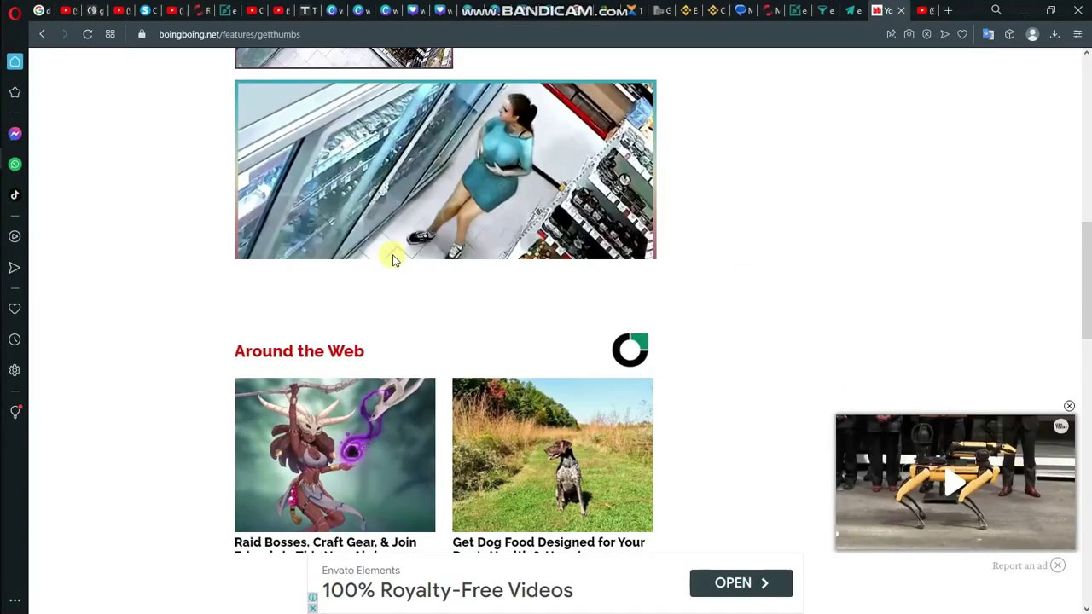
{"action": "scroll", "coordinate": [401, 249], "scroll_direction": "down", "scroll_amount": 5}
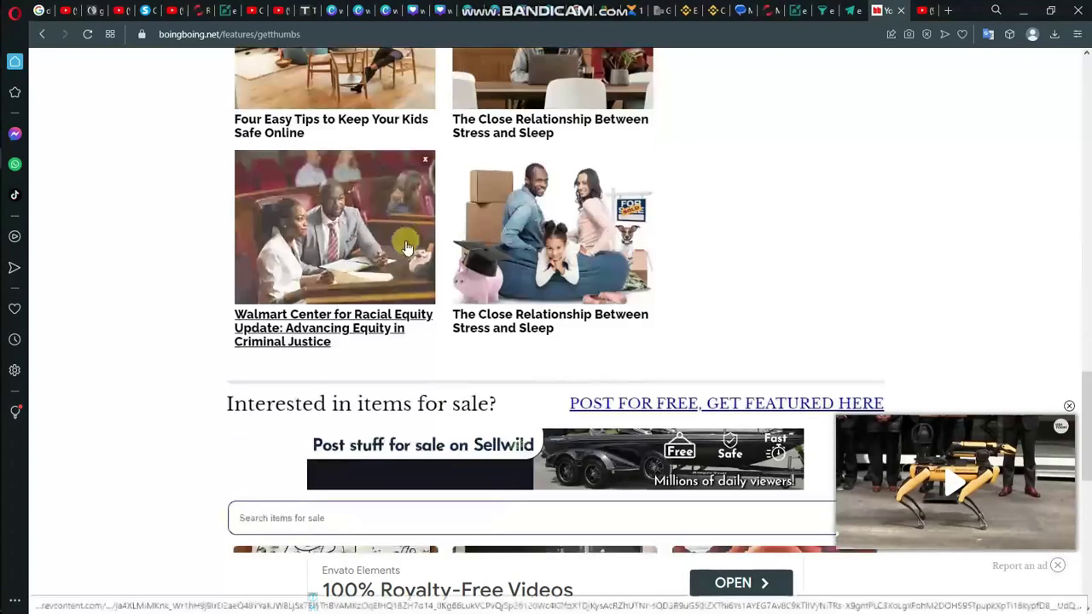
{"action": "scroll", "coordinate": [406, 247], "scroll_direction": "down", "scroll_amount": 5}
{"action": "scroll", "coordinate": [406, 247], "scroll_direction": "up", "scroll_amount": 12}
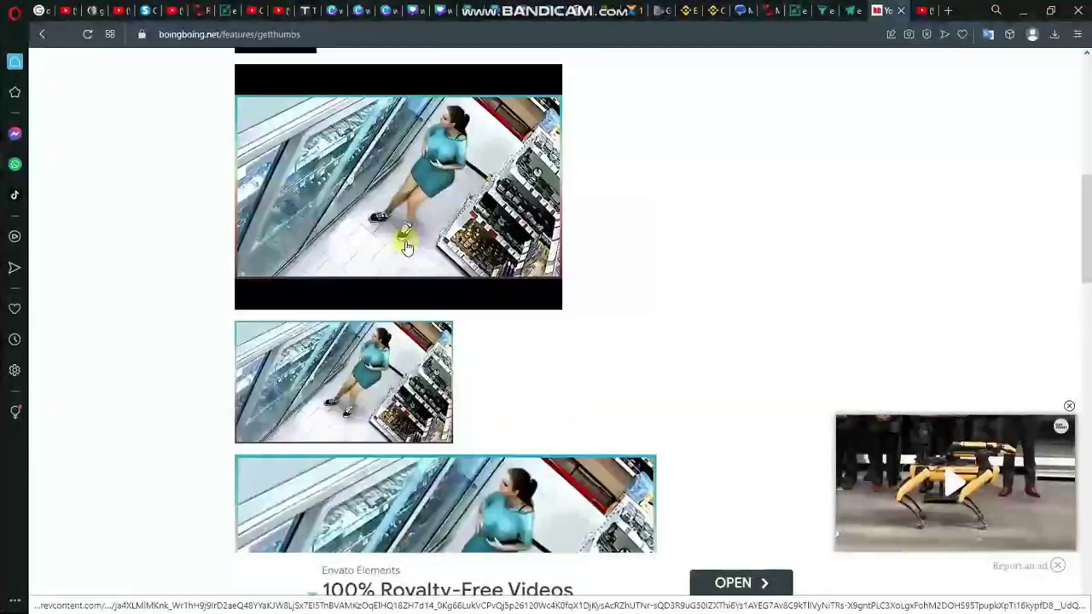
{"action": "scroll", "coordinate": [399, 291], "scroll_direction": "down", "scroll_amount": 4}
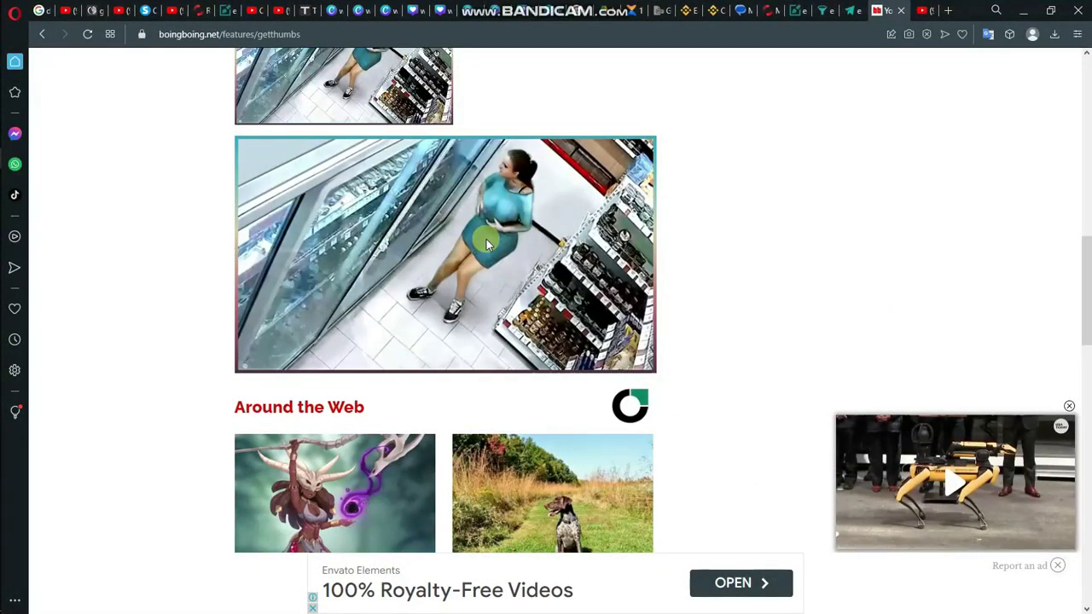
Step: Choose to save the large store thumbnail and clear the suggested file name
{"action": "right_click", "coordinate": [487, 244]}
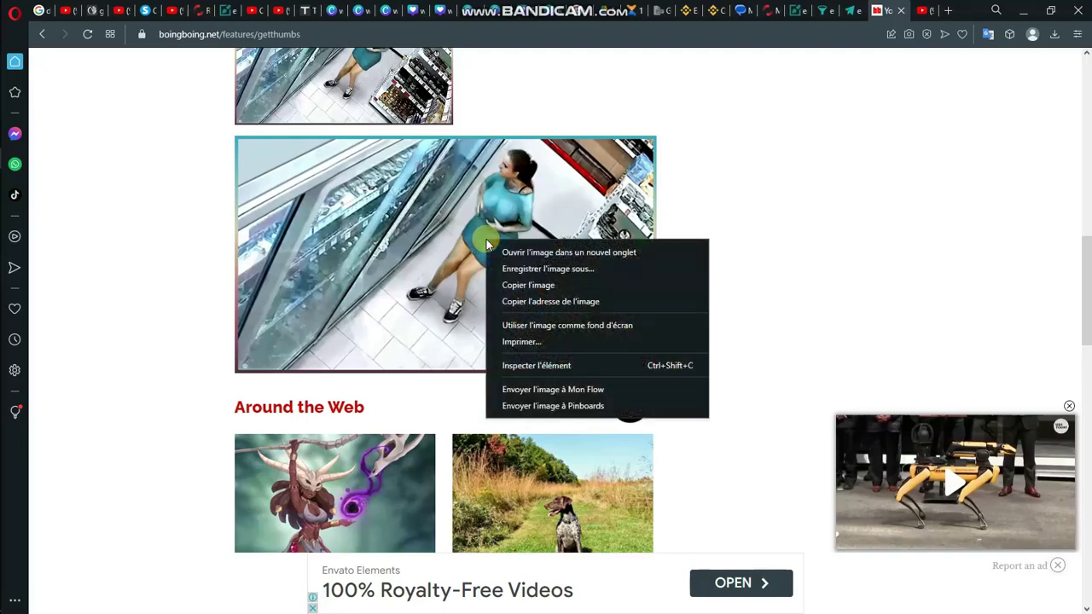
{"action": "left_click", "coordinate": [522, 269]}
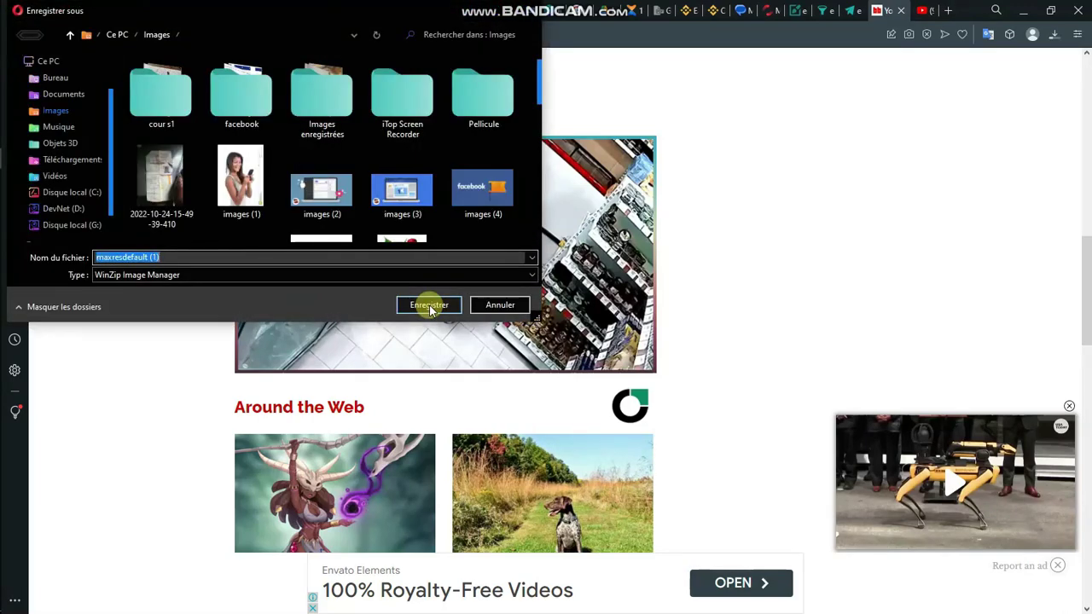
{"action": "double_click", "coordinate": [243, 95]}
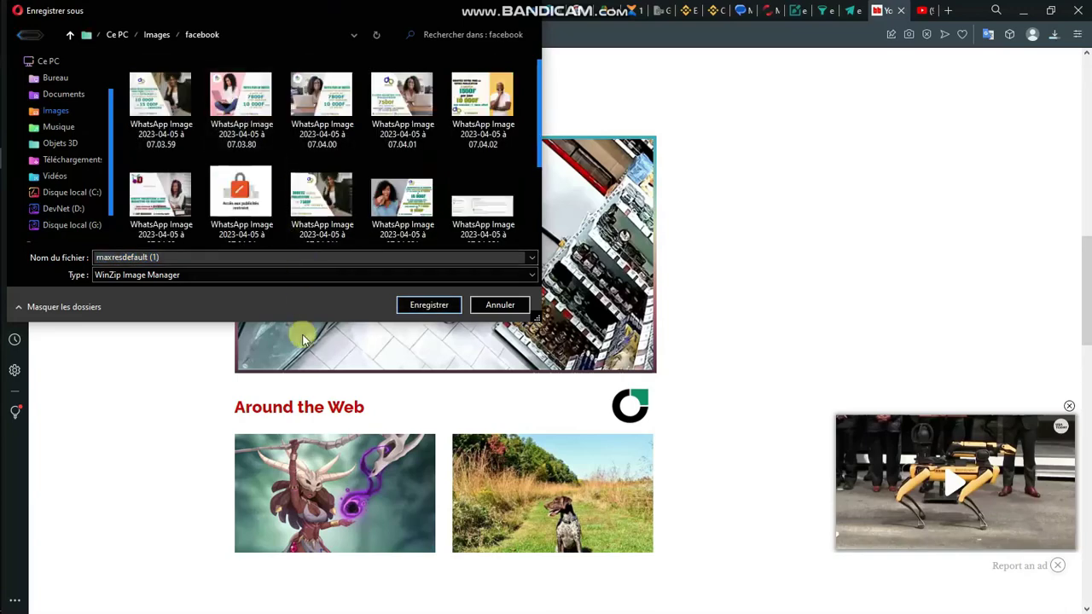
{"action": "left_click", "coordinate": [298, 257]}
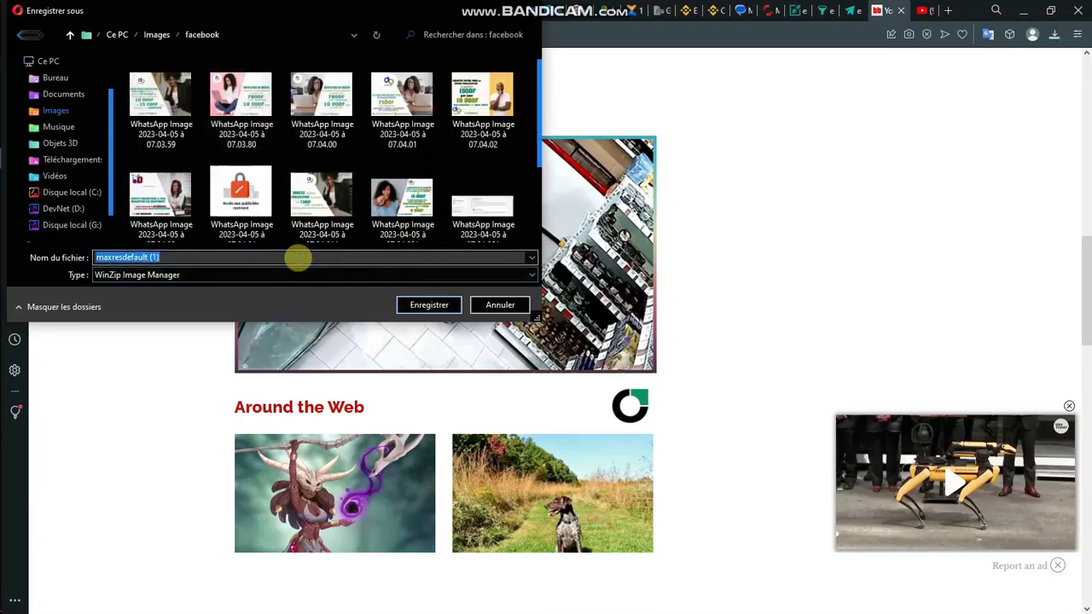
{"action": "key", "text": "BackSpace"}
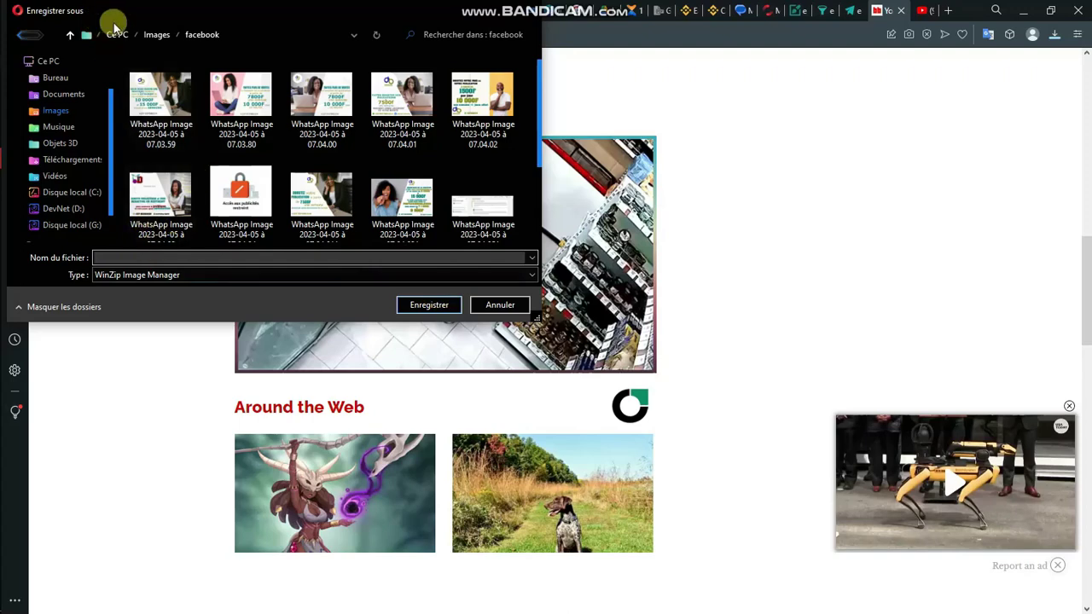
{"action": "left_click", "coordinate": [152, 34]}
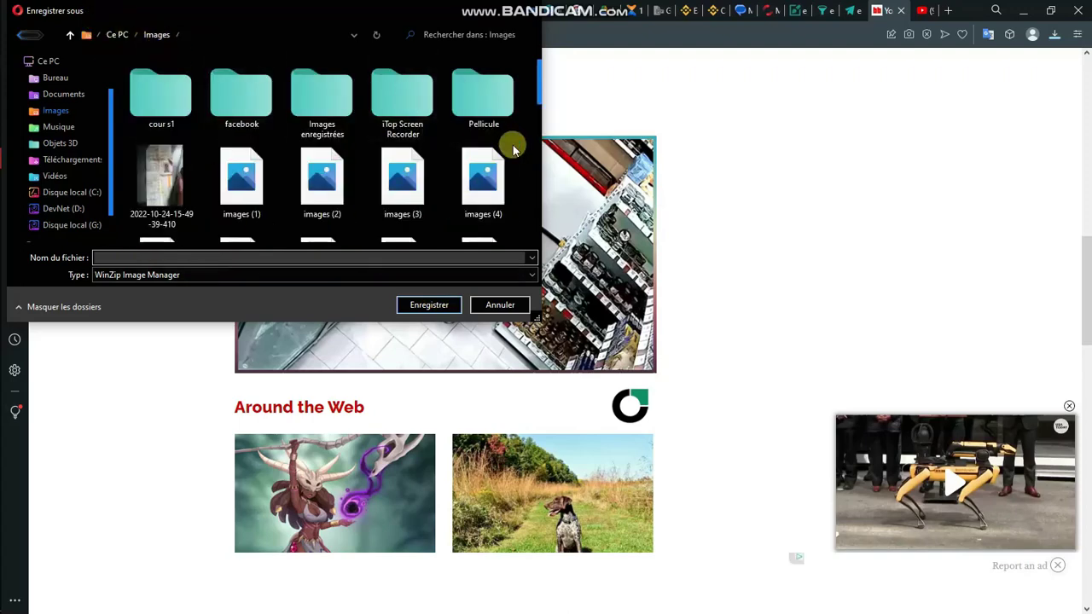
Step: Create an EarningRun folder under Images and save the thumbnail there as funny.jpg
{"action": "right_click", "coordinate": [511, 142]}
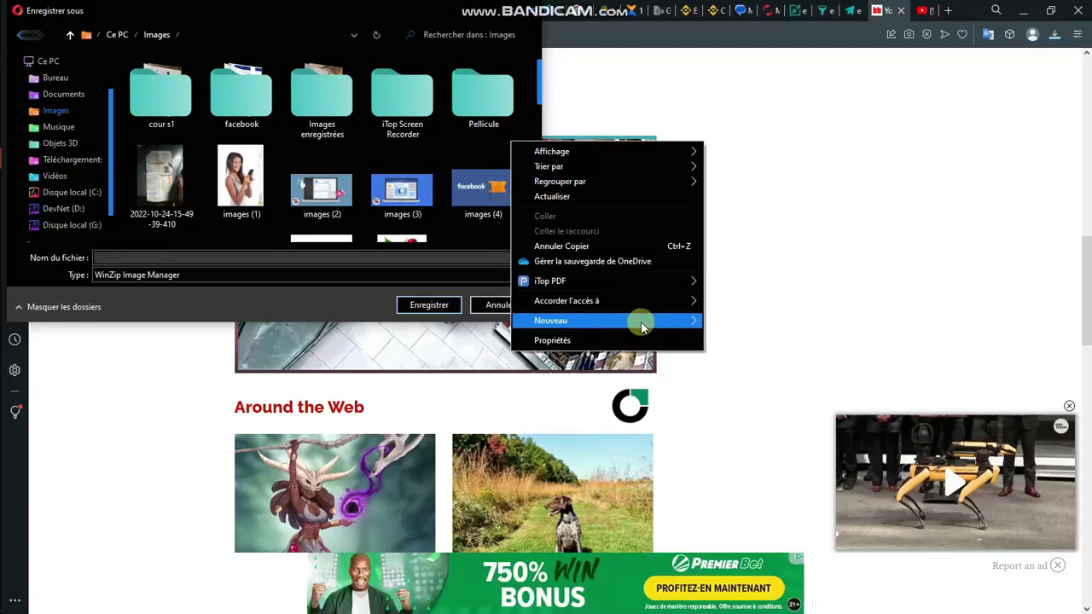
{"action": "left_click", "coordinate": [719, 321]}
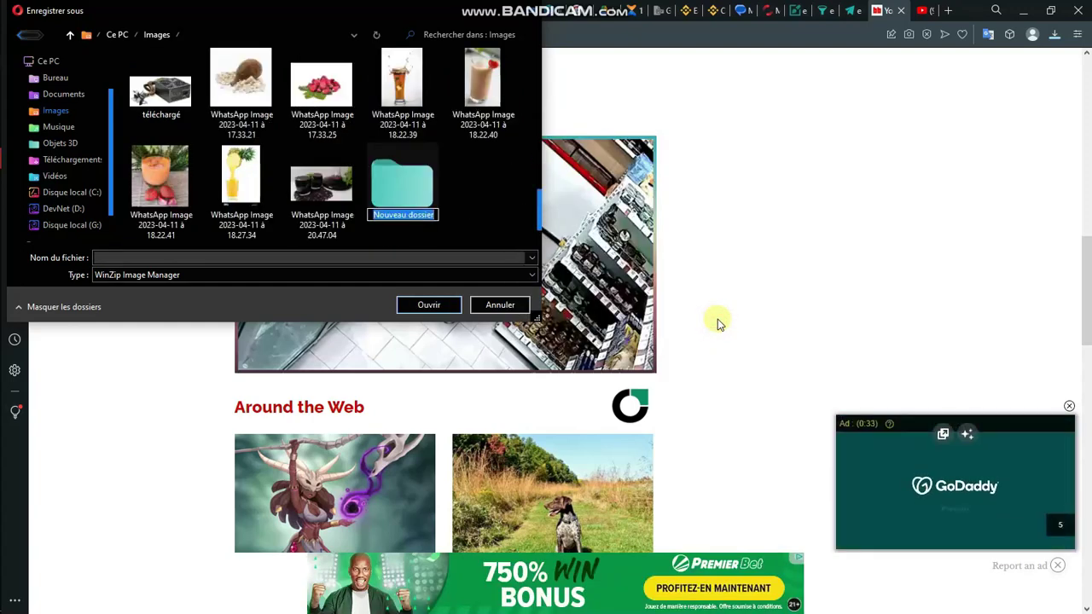
{"action": "type", "text": "Earni"}
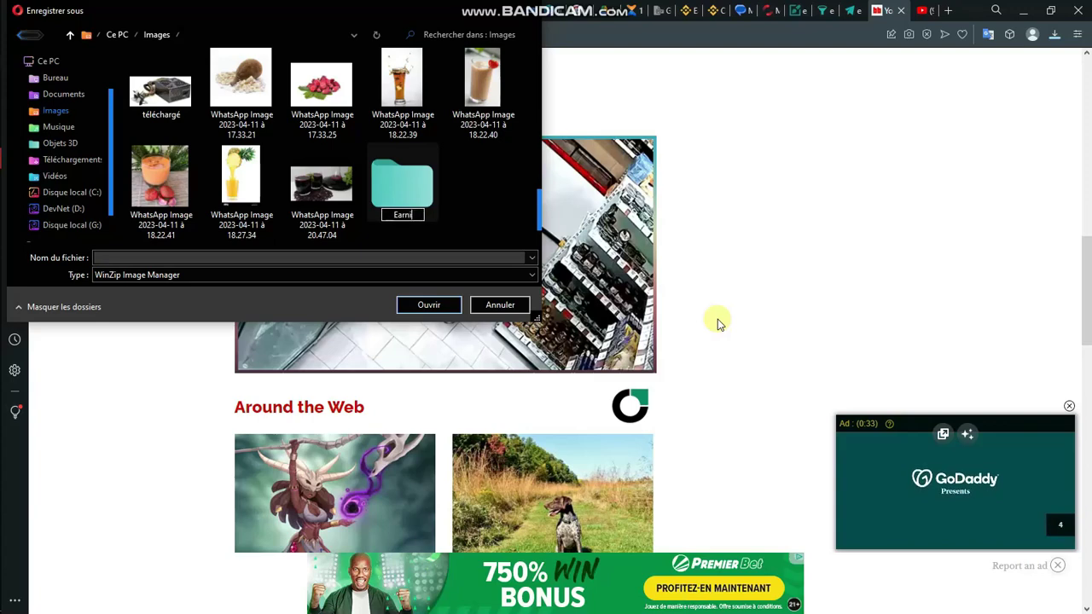
{"action": "type", "text": "ngRun"}
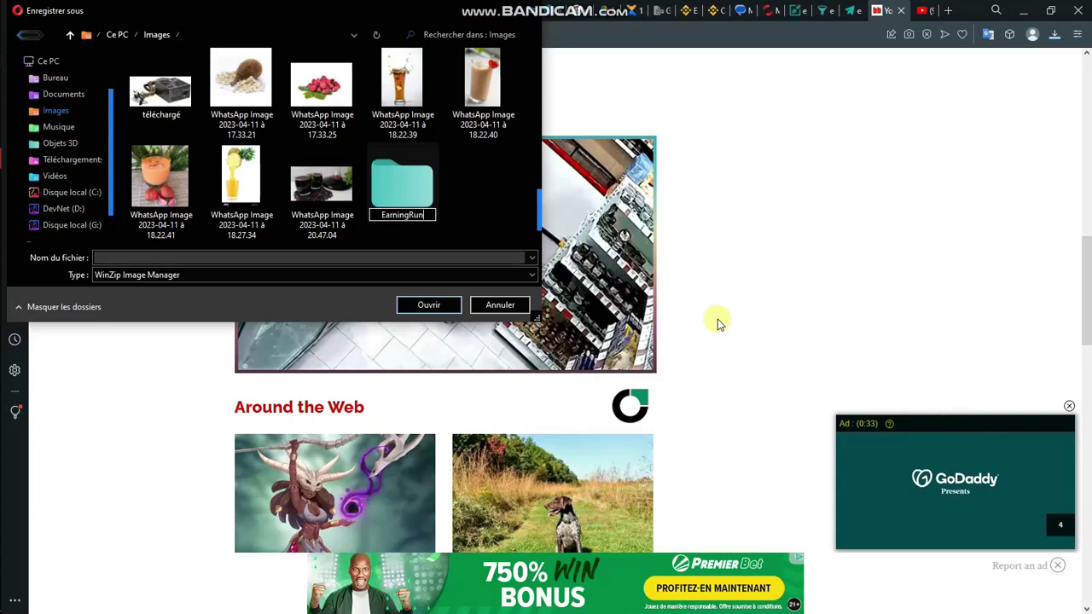
{"action": "key", "text": "Return"}
{"action": "key", "text": "Return"}
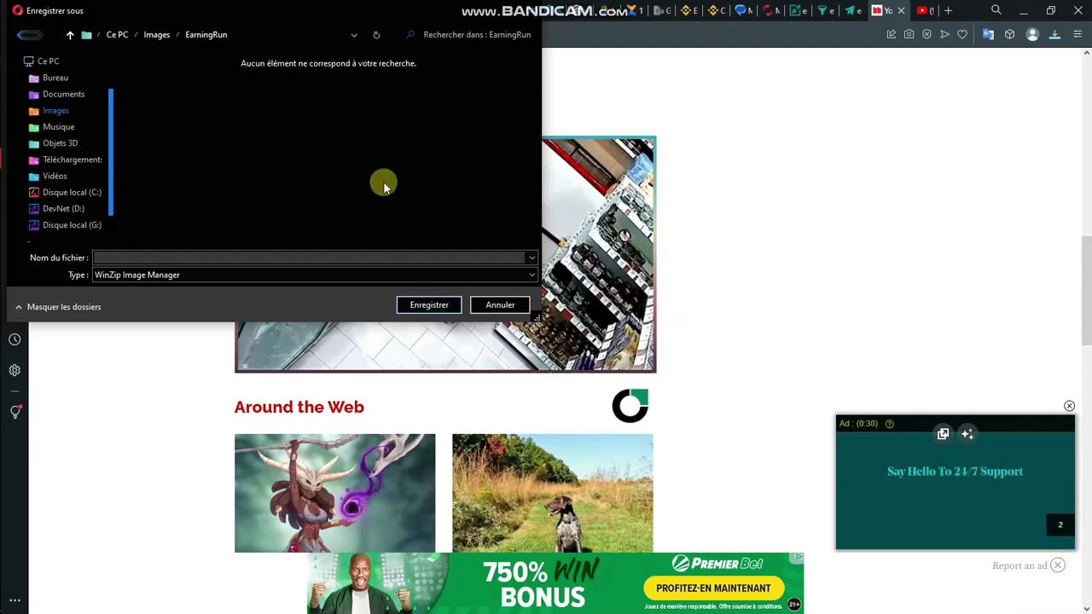
{"action": "left_click", "coordinate": [250, 256]}
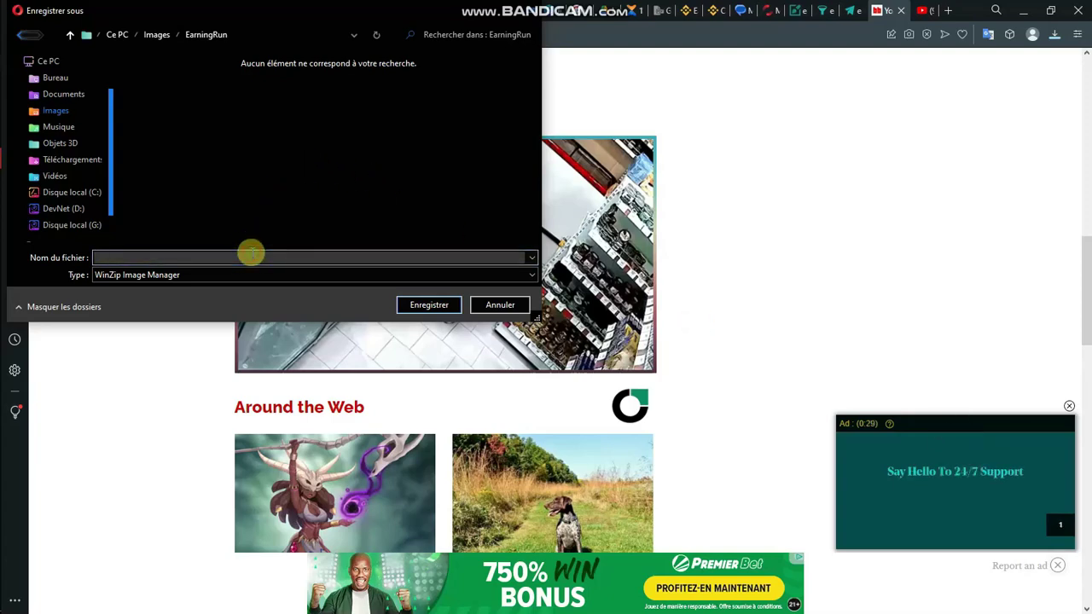
{"action": "type", "text": "funny"}
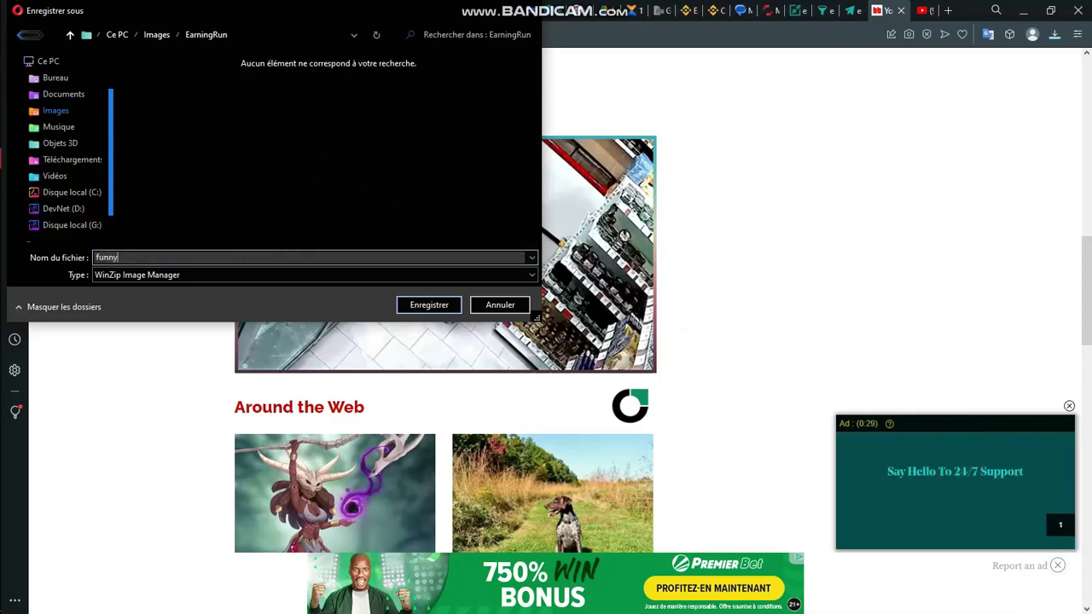
{"action": "key", "text": "Return"}
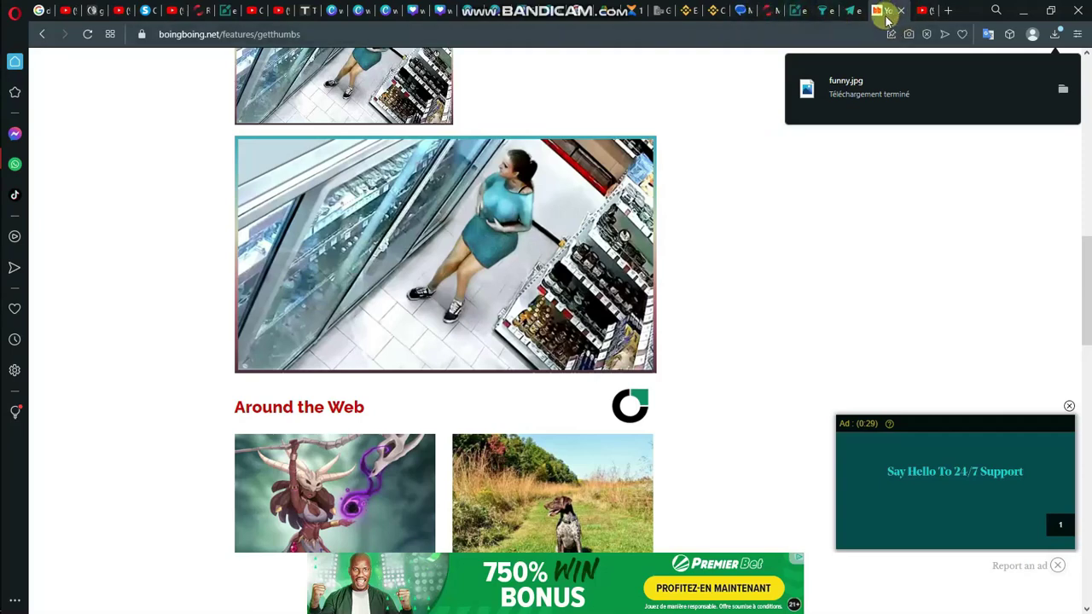
Step: Open Febspot's upload page via My Videos and Add Video, then return to YouTube
{"action": "left_click", "coordinate": [772, 11]}
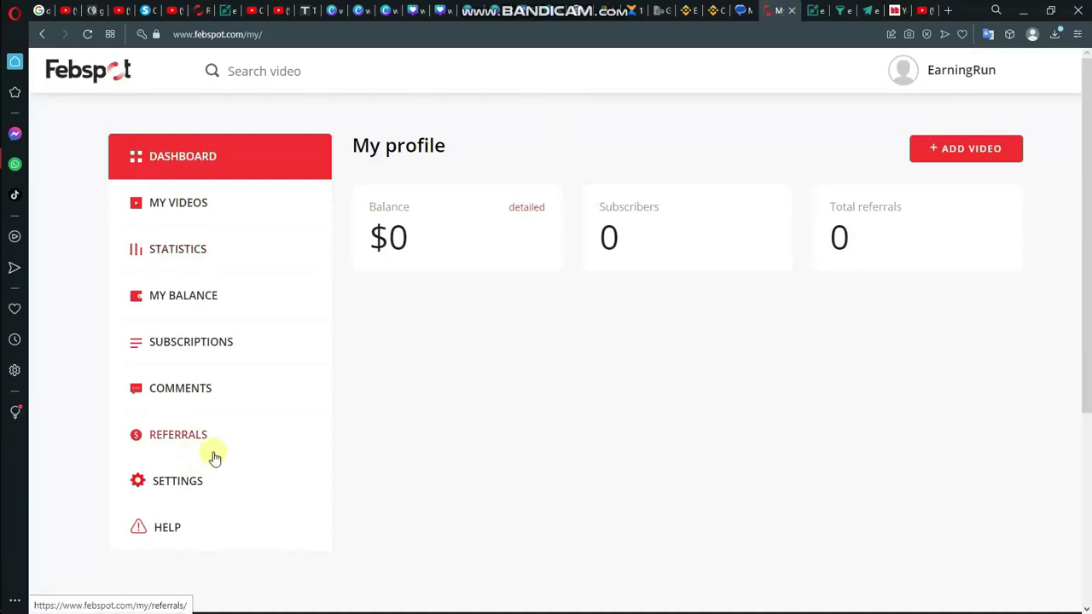
{"action": "left_click", "coordinate": [238, 216]}
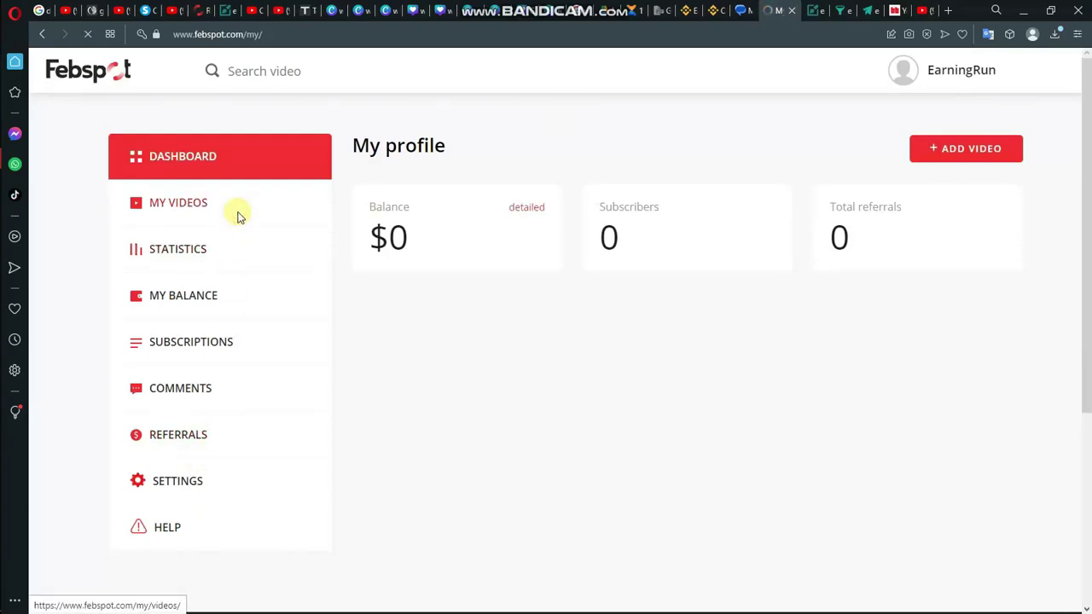
{"action": "left_click", "coordinate": [239, 218]}
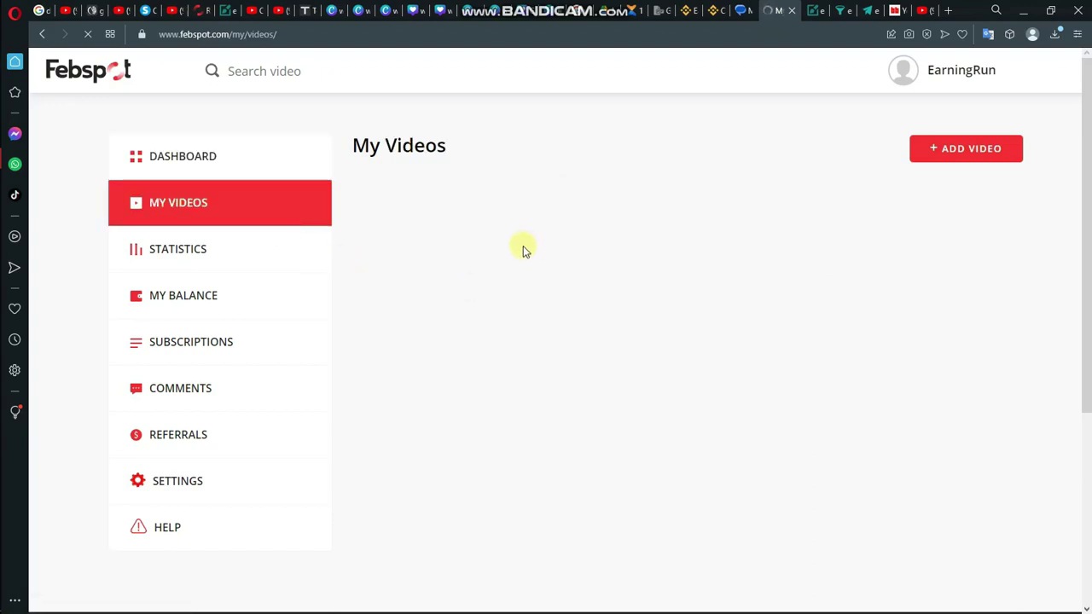
{"action": "left_click", "coordinate": [946, 163]}
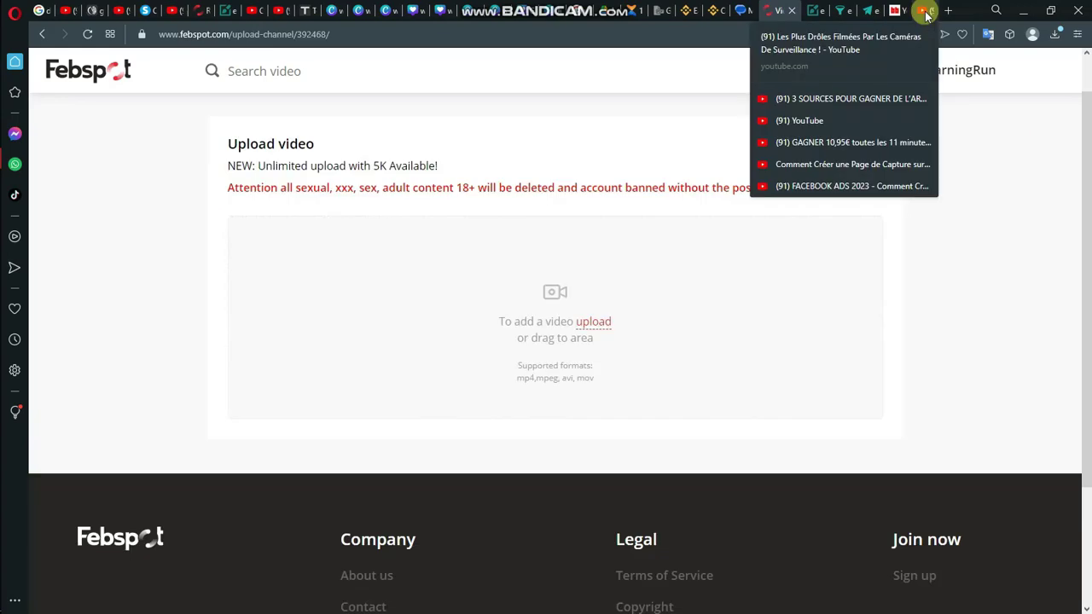
{"action": "left_click", "coordinate": [921, 17]}
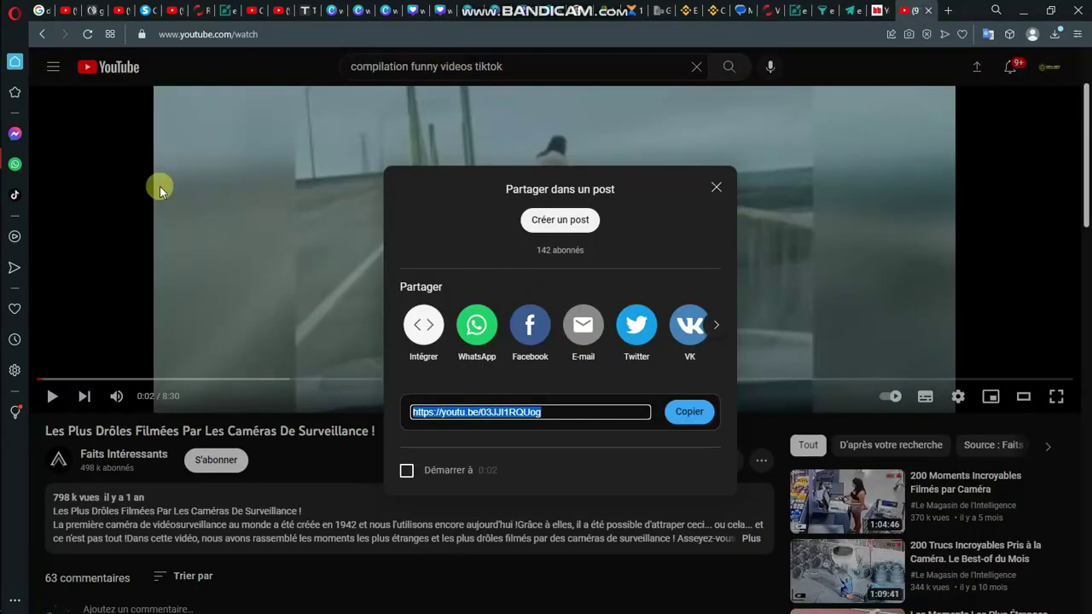
Step: Copy the video's share link and paste it into MediaHuman YouTube Downloader with Coller une URL
{"action": "left_click", "coordinate": [690, 410]}
{"action": "left_click", "coordinate": [689, 410]}
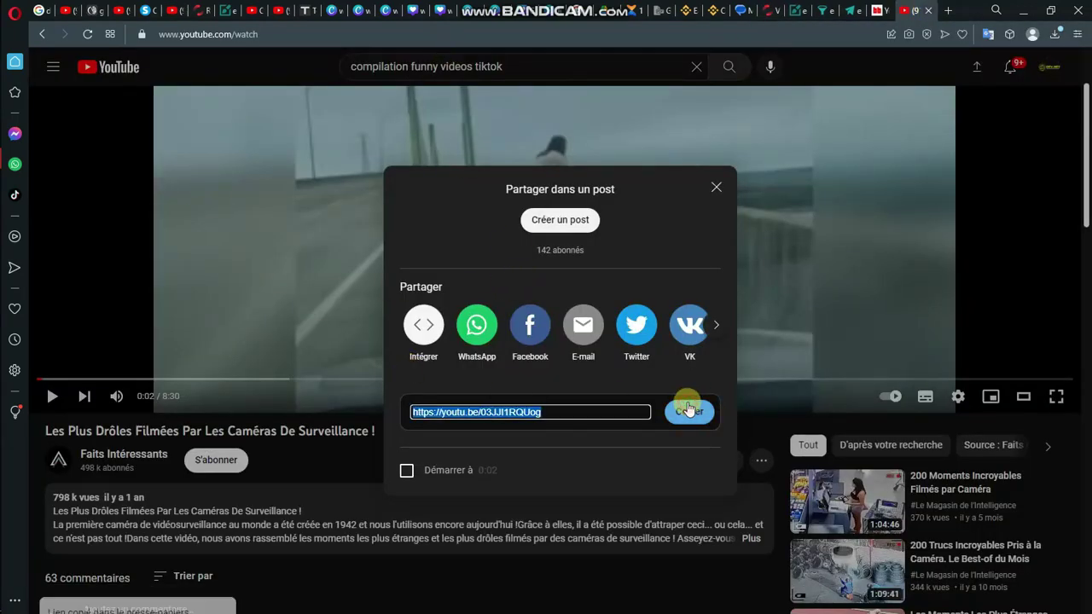
{"action": "left_click", "coordinate": [685, 411]}
{"action": "mouse_move", "coordinate": [17, 228]}
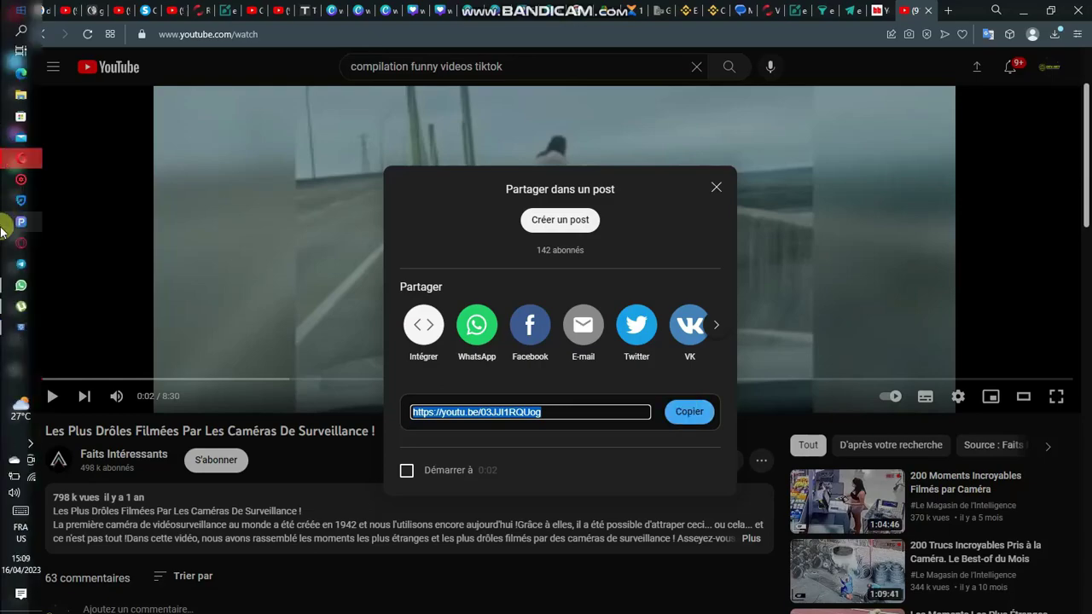
{"action": "left_click", "coordinate": [22, 329]}
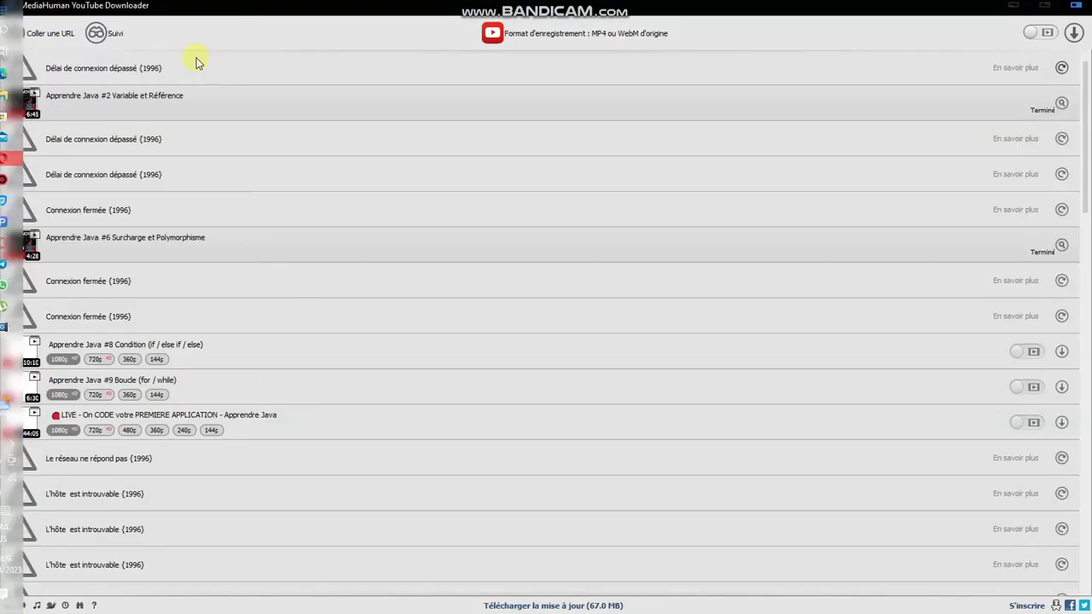
{"action": "left_click", "coordinate": [52, 38]}
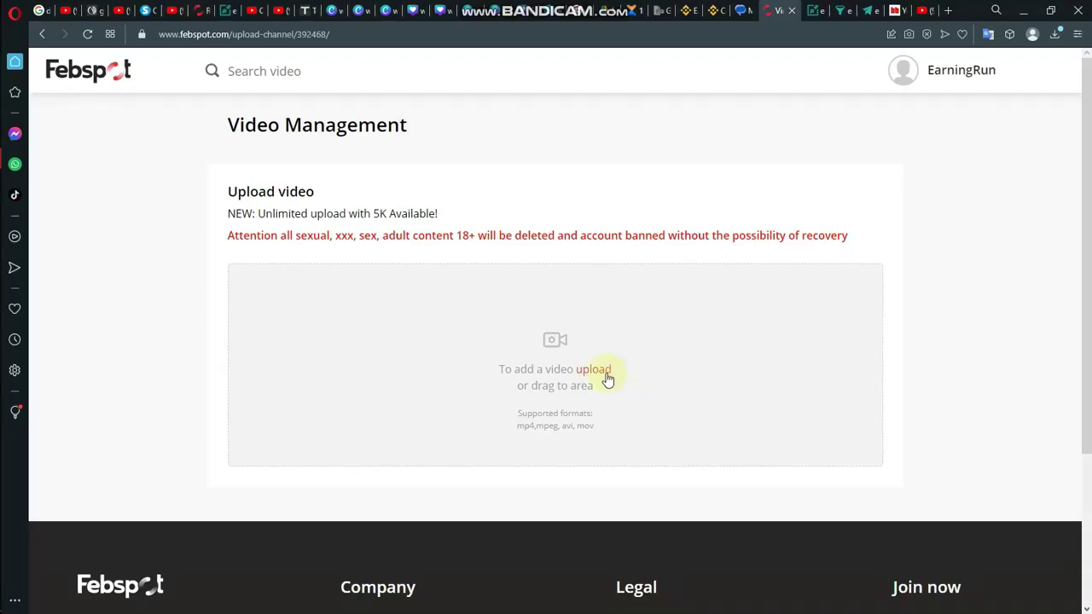
Step: Upload the green-screen Abonnez-vous video file to Febspot, browsing all files to find it
{"action": "left_click", "coordinate": [605, 369]}
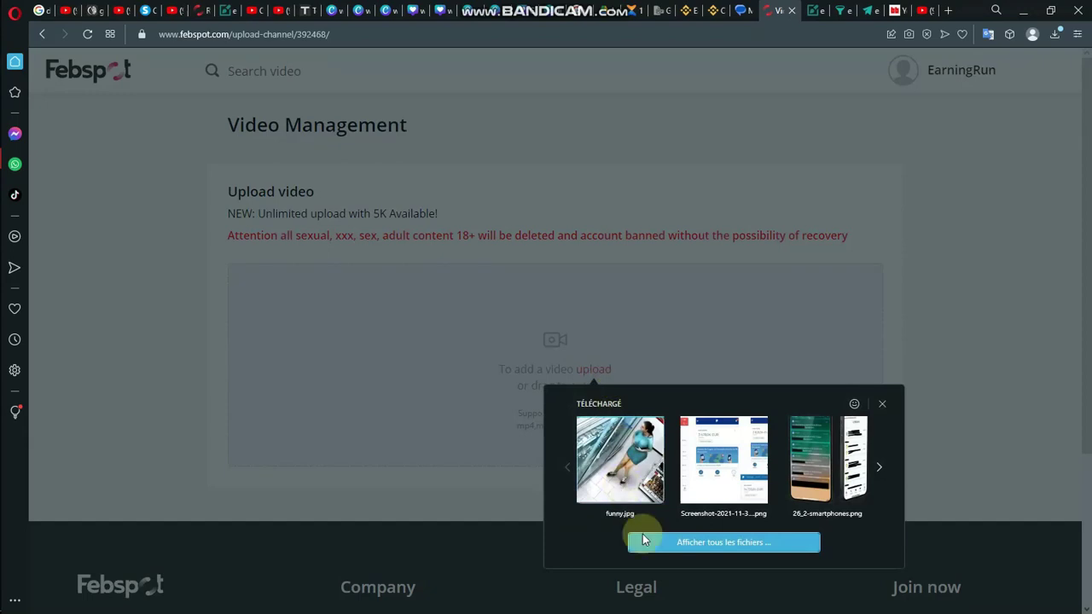
{"action": "left_click", "coordinate": [674, 541]}
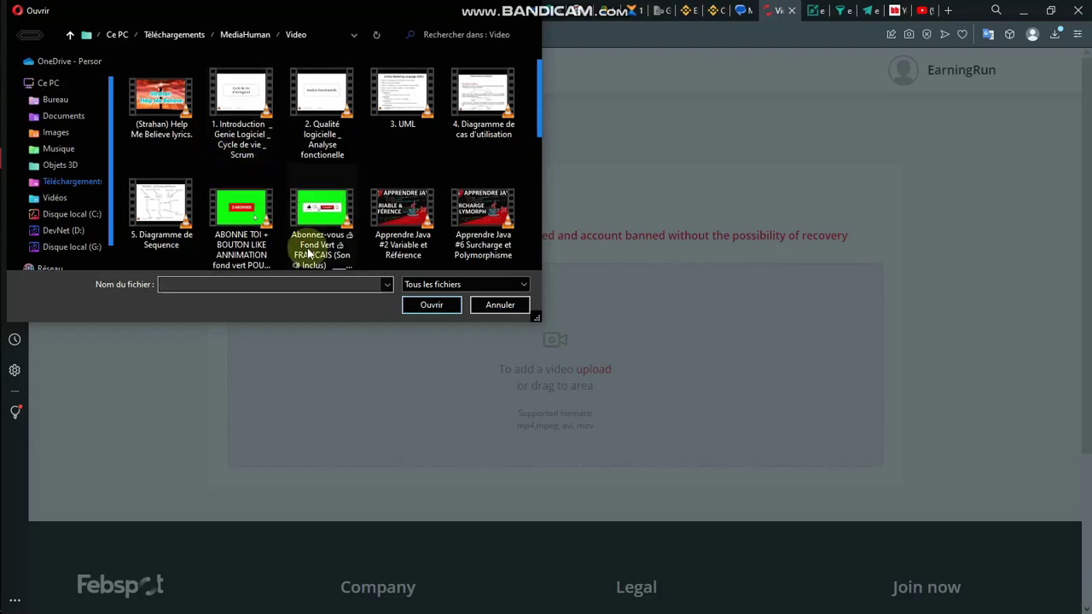
{"action": "left_click", "coordinate": [320, 218]}
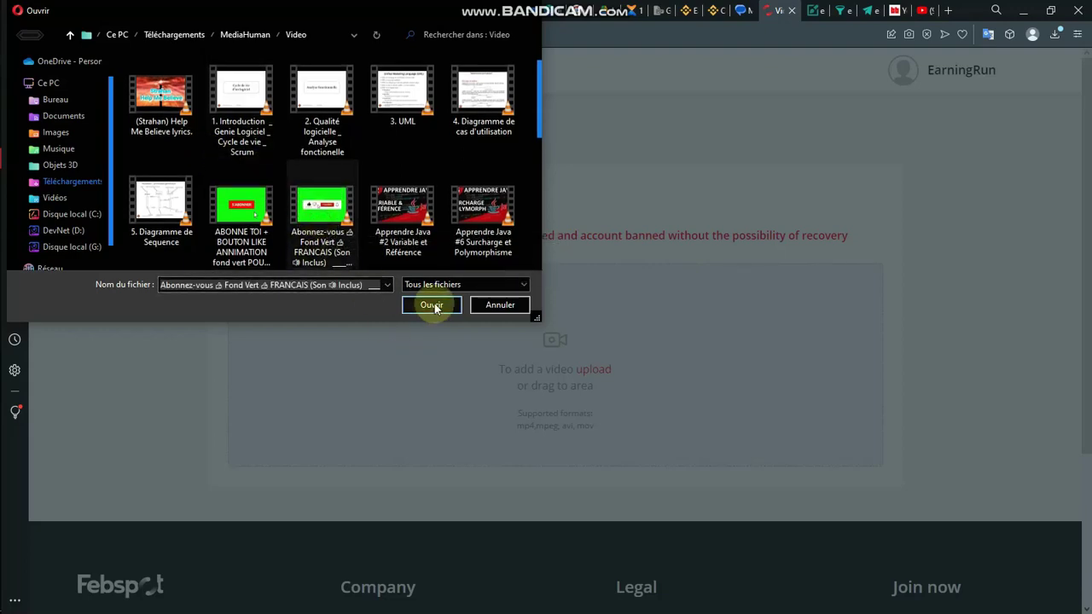
{"action": "left_click", "coordinate": [432, 304]}
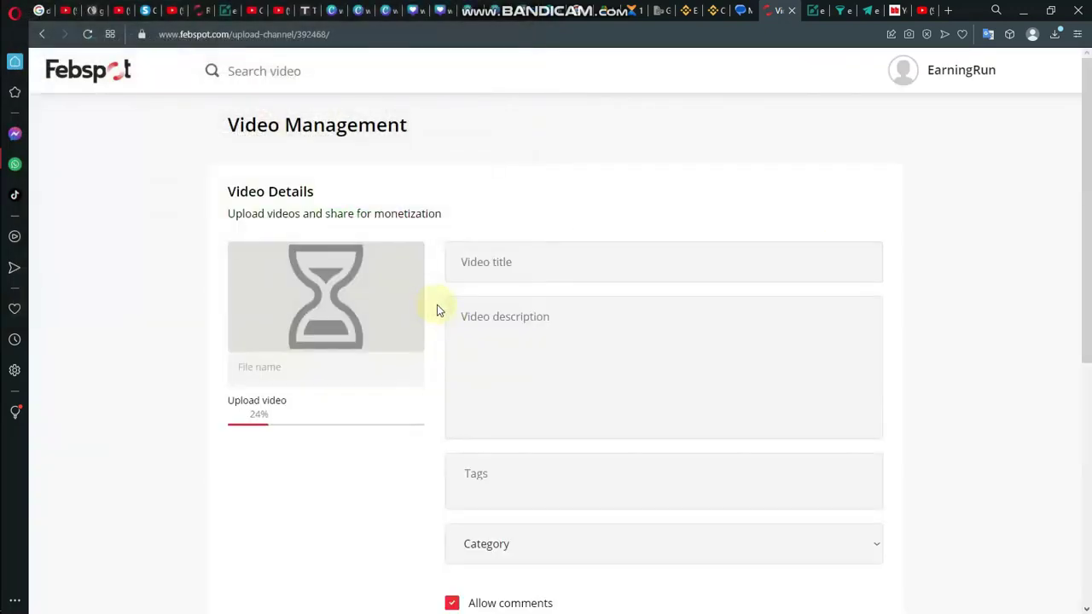
Step: Select the YouTube video's title text to reuse as the Febspot title
{"action": "left_click", "coordinate": [504, 272]}
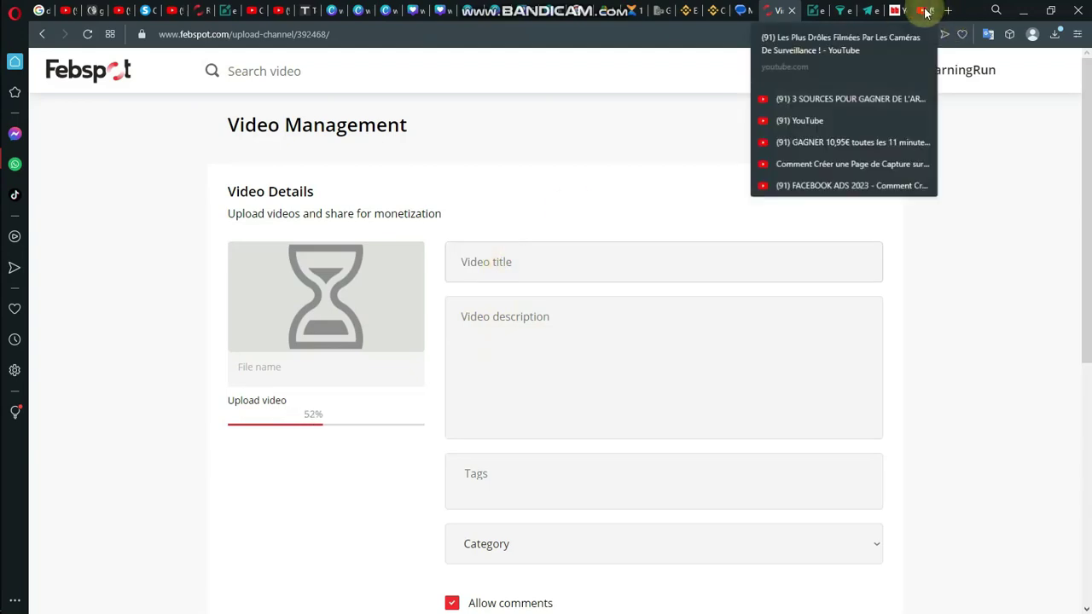
{"action": "left_click", "coordinate": [922, 10]}
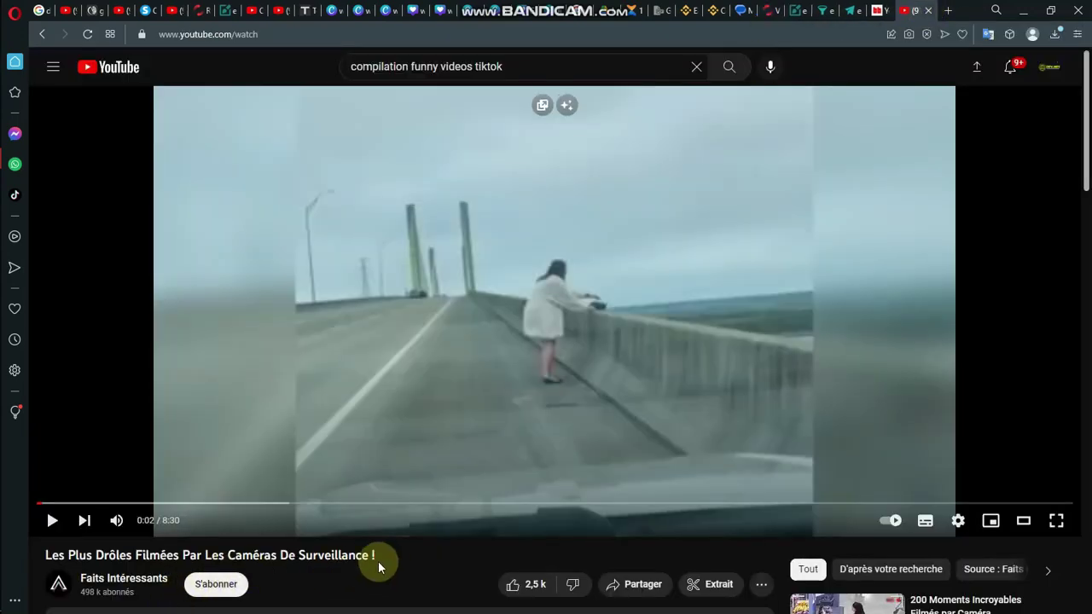
{"action": "left_click_drag", "start_coordinate": [378, 556], "coordinate": [46, 508]}
Step: Paste the YouTube video's title into the Febspot Video title field
{"action": "left_click_drag", "start_coordinate": [46, 556], "coordinate": [44, 558]}
{"action": "key", "text": "ctrl+c"}
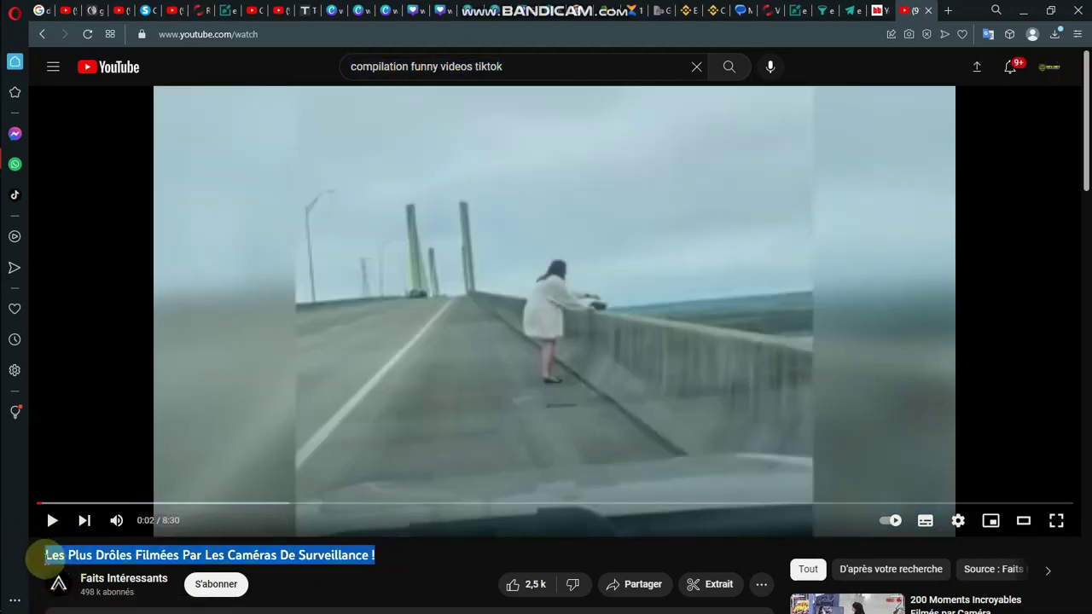
{"action": "left_click", "coordinate": [775, 10]}
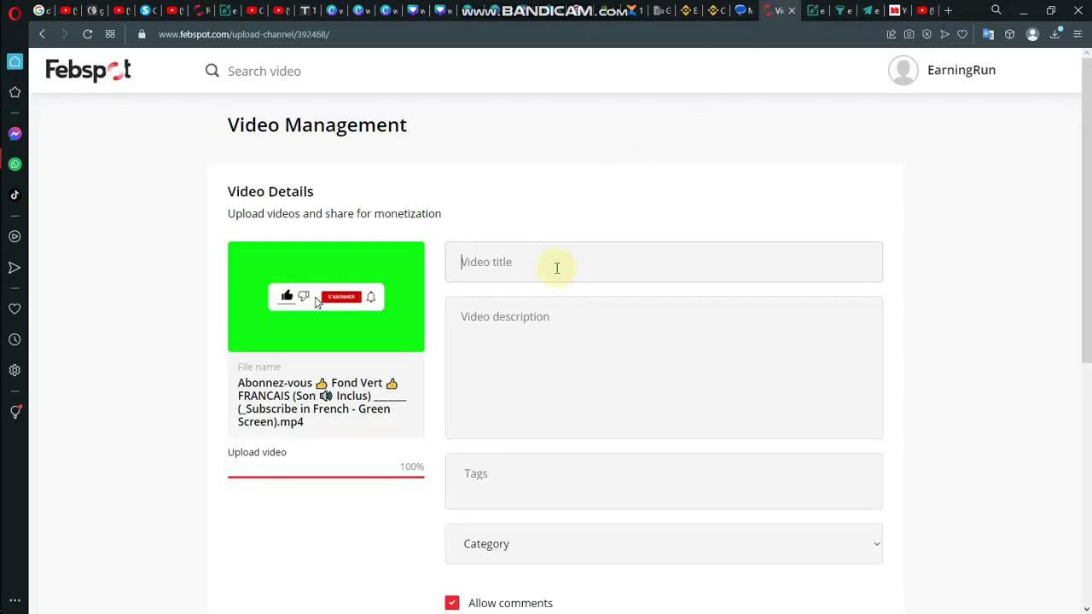
{"action": "key", "text": "ctrl+v"}
Step: Copy the YouTube description with its link and paste it into Video description
{"action": "left_click", "coordinate": [556, 328]}
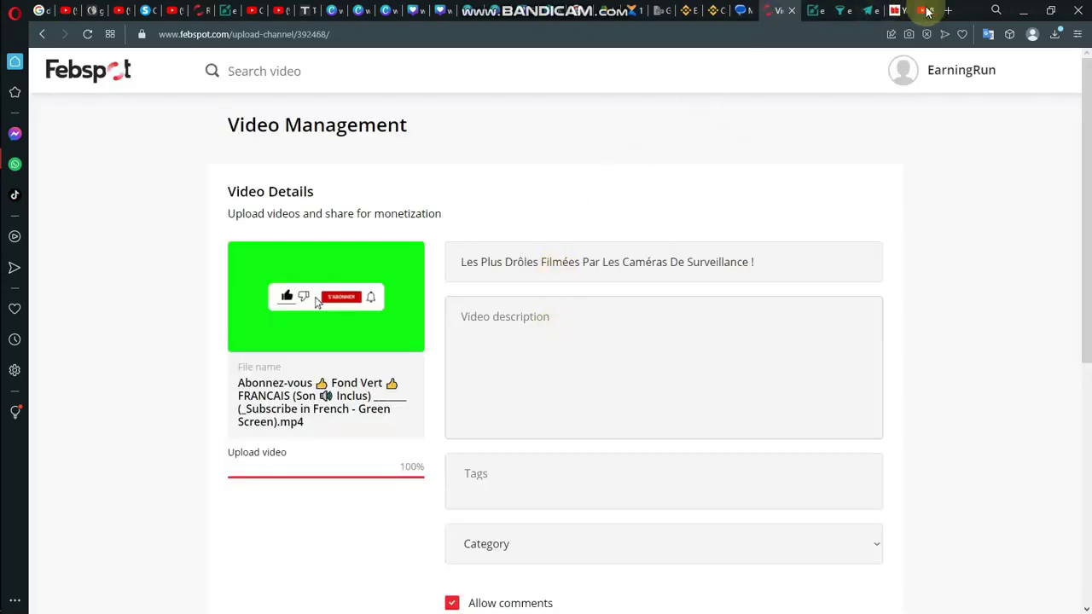
{"action": "left_click", "coordinate": [927, 10]}
{"action": "scroll", "coordinate": [348, 597], "scroll_direction": "down", "scroll_amount": 4}
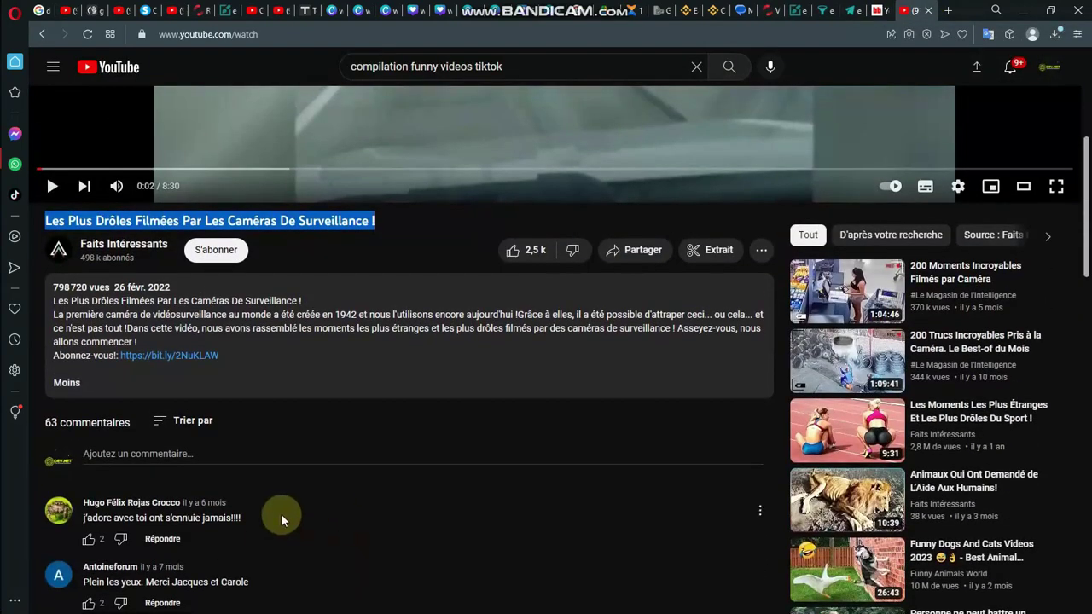
{"action": "triple_click", "coordinate": [78, 314]}
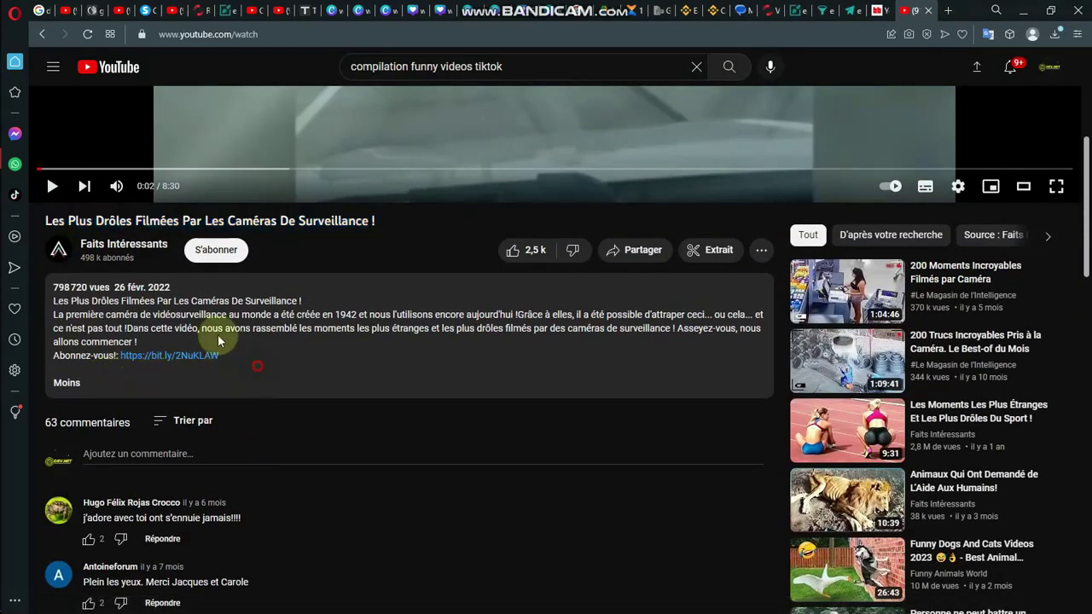
{"action": "left_click_drag", "start_coordinate": [78, 314], "coordinate": [54, 308]}
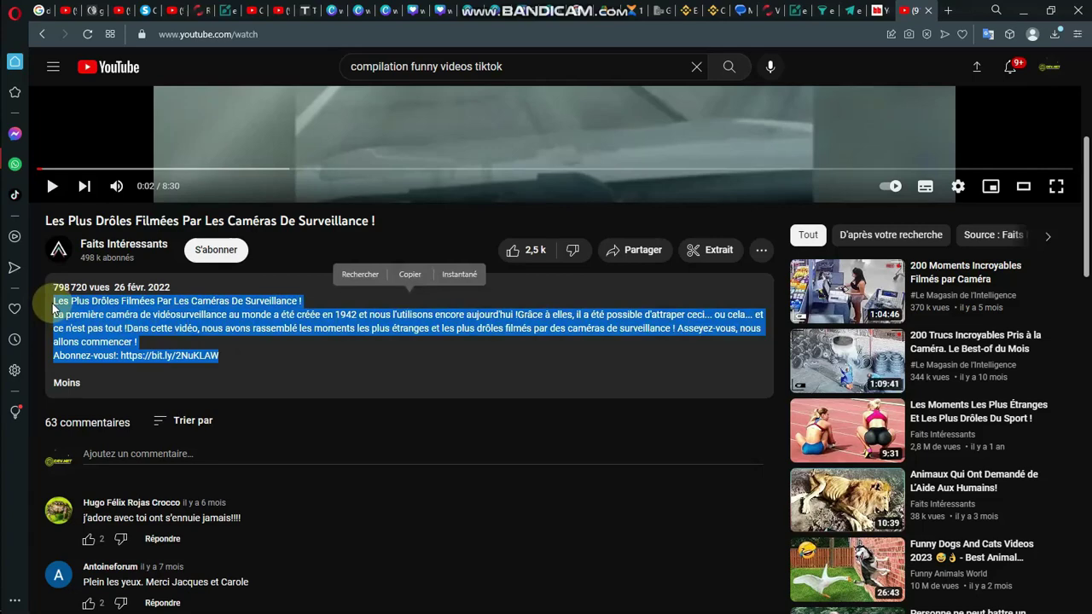
{"action": "key", "text": "ctrl+c"}
{"action": "left_click", "coordinate": [767, 12]}
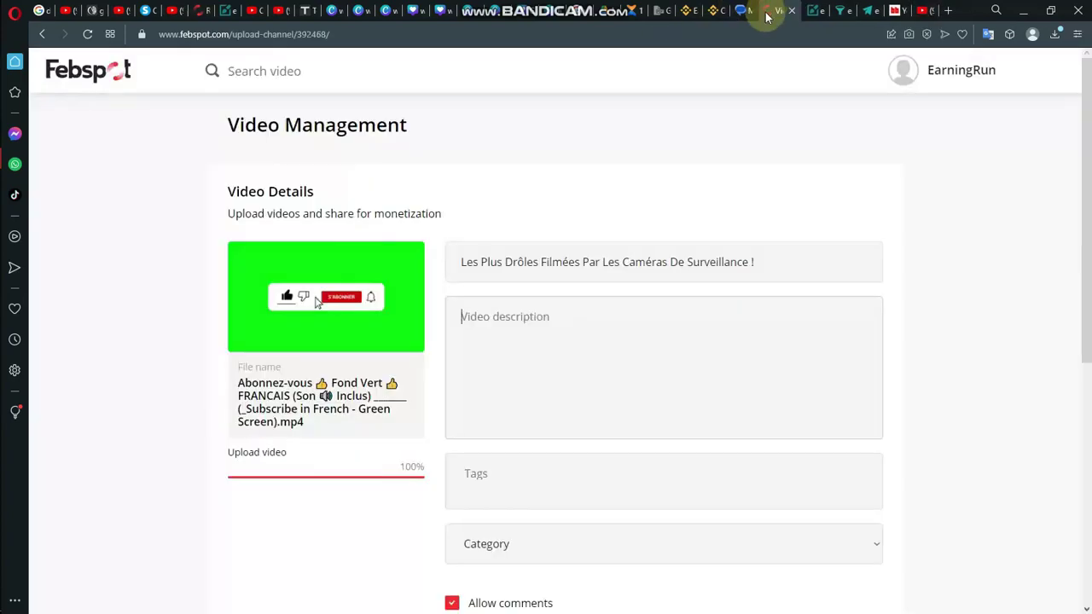
{"action": "left_click", "coordinate": [546, 302]}
{"action": "key", "text": "ctrl+v"}
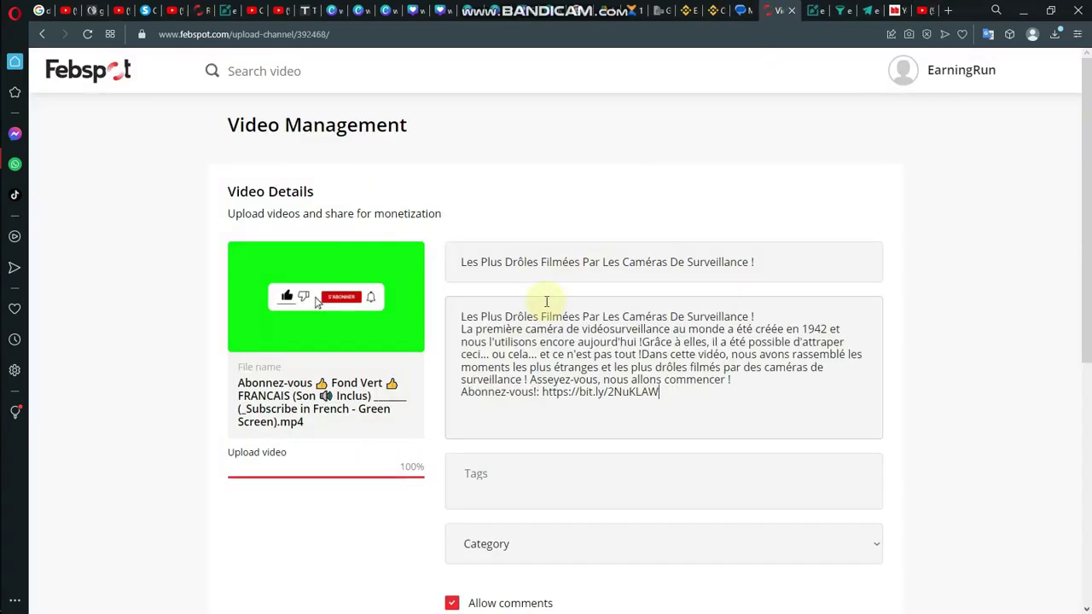
Step: Add the tag 'funny tiktok compilation' to the video
{"action": "left_click", "coordinate": [504, 480]}
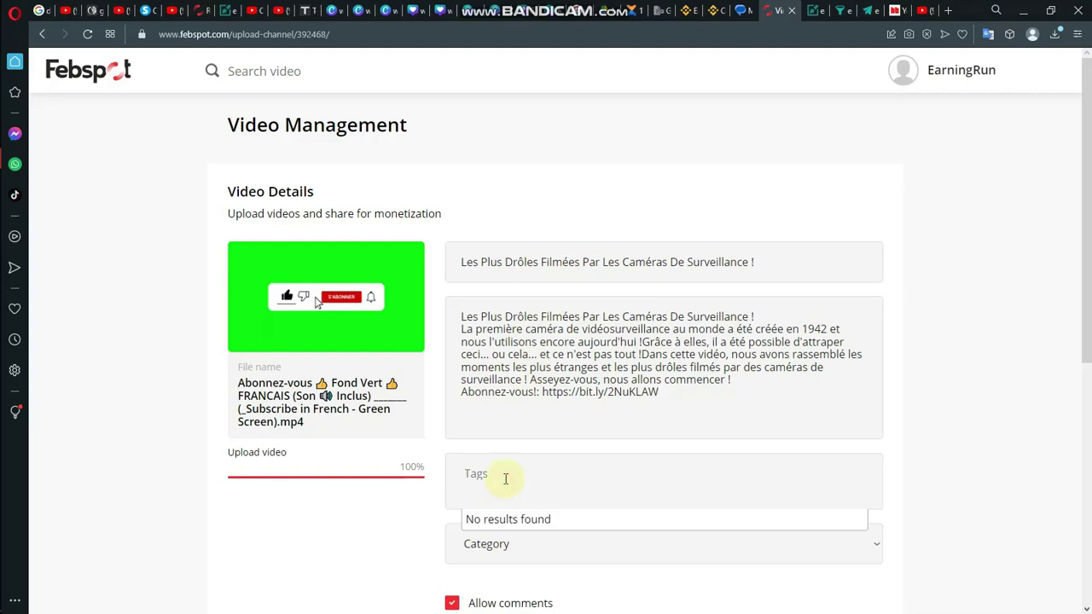
{"action": "type", "text": "funny"}
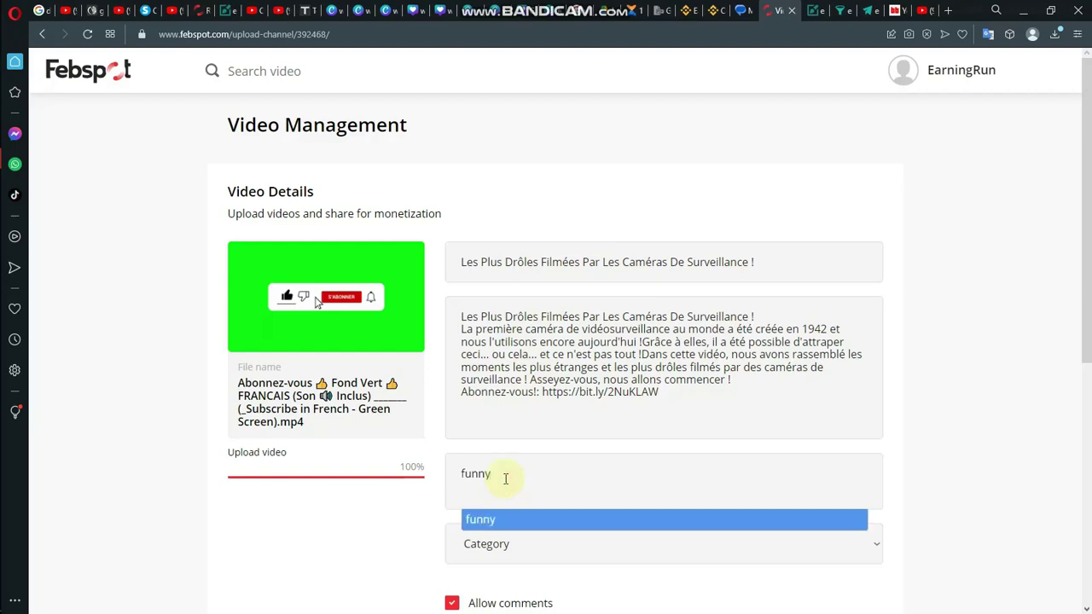
{"action": "type", "text": " tiktok cp"}
{"action": "key", "text": "BackSpace"}
{"action": "type", "text": "om"}
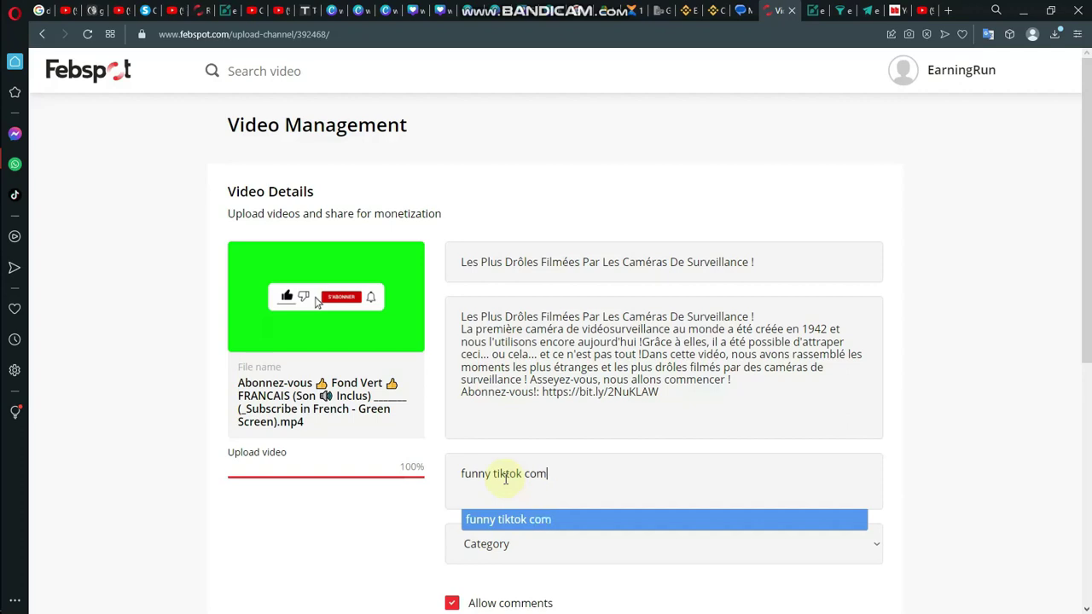
{"action": "type", "text": "pilation"}
{"action": "key", "text": "BackSpace"}
{"action": "key", "text": "BackSpace"}
{"action": "type", "text": "n"}
{"action": "key", "text": "BackSpace"}
{"action": "key", "text": "BackSpace"}
{"action": "type", "text": "ion"}
{"action": "scroll", "coordinate": [621, 424], "scroll_direction": "down", "scroll_amount": 2}
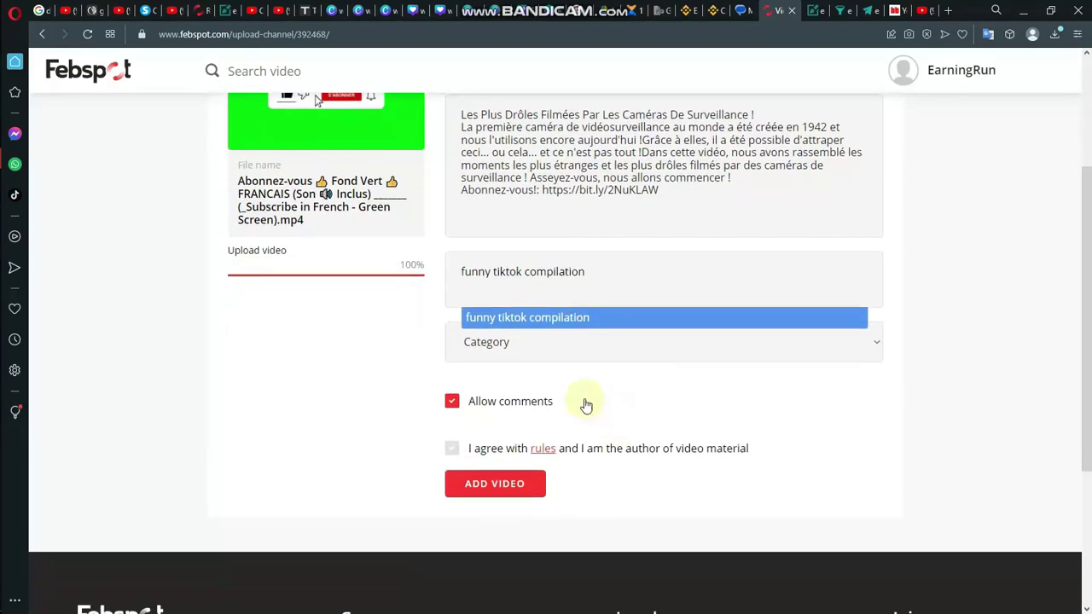
{"action": "left_click", "coordinate": [557, 323]}
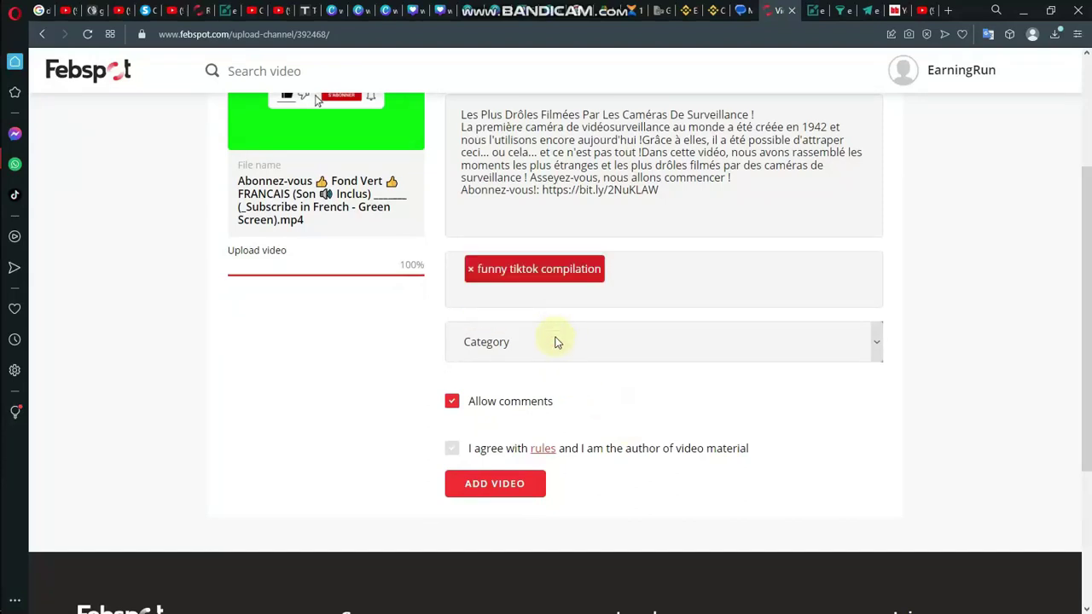
Step: Set category Entertainment, agree to the rules, submit, and return to the Febspot home page
{"action": "left_click", "coordinate": [556, 341]}
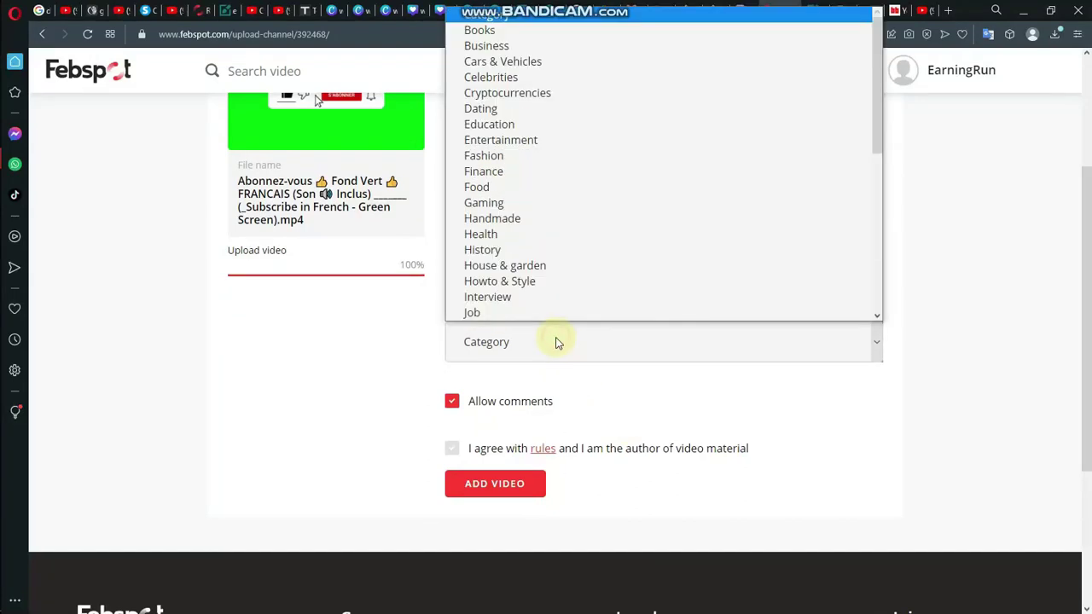
{"action": "left_click", "coordinate": [540, 140]}
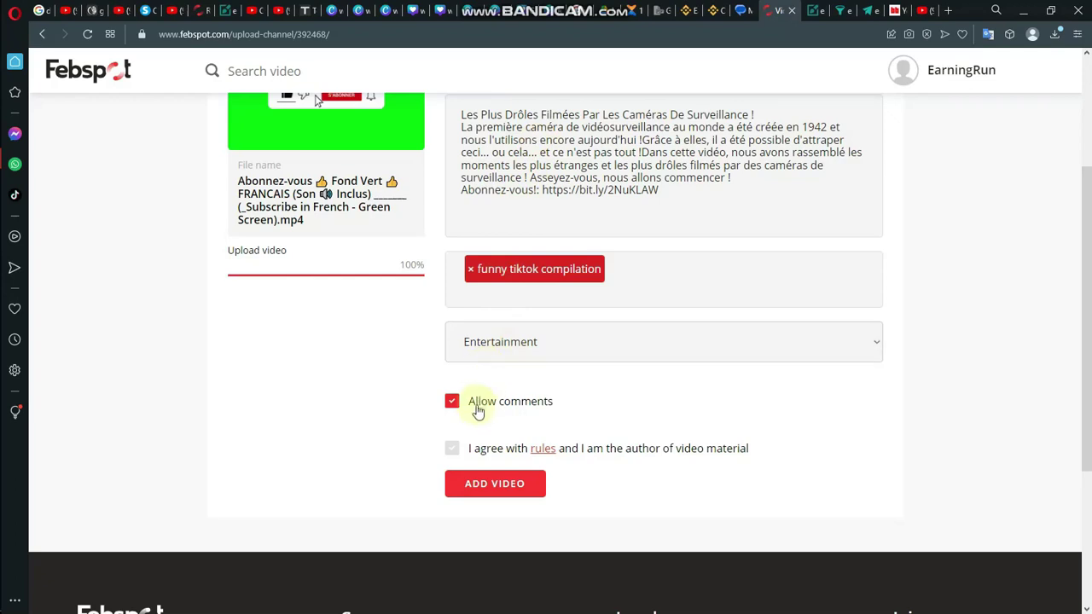
{"action": "left_click", "coordinate": [452, 448]}
{"action": "left_click", "coordinate": [475, 485]}
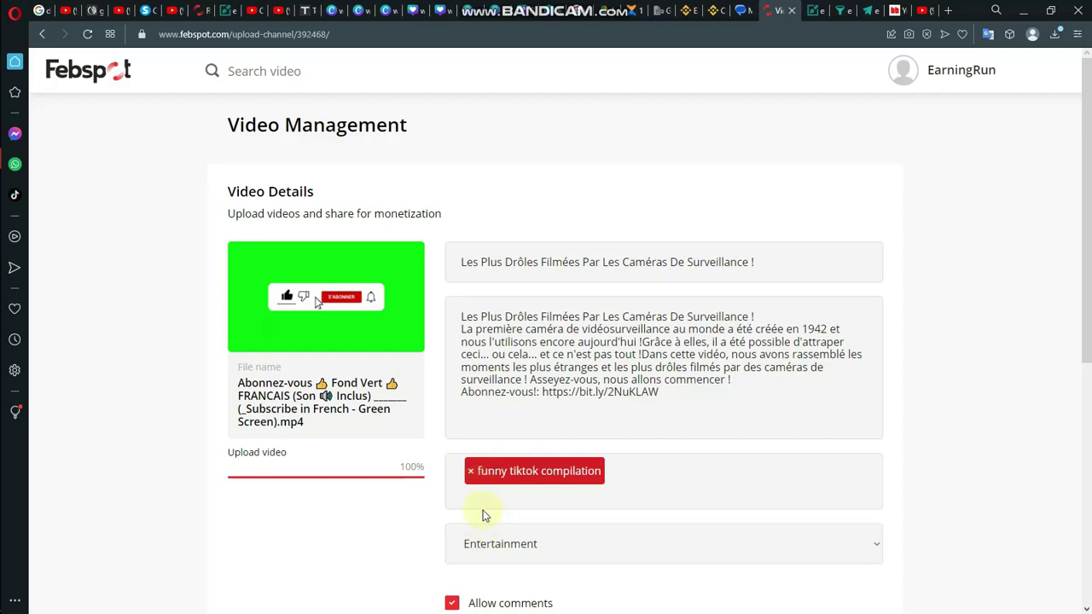
{"action": "scroll", "coordinate": [484, 515], "scroll_direction": "down", "scroll_amount": 2}
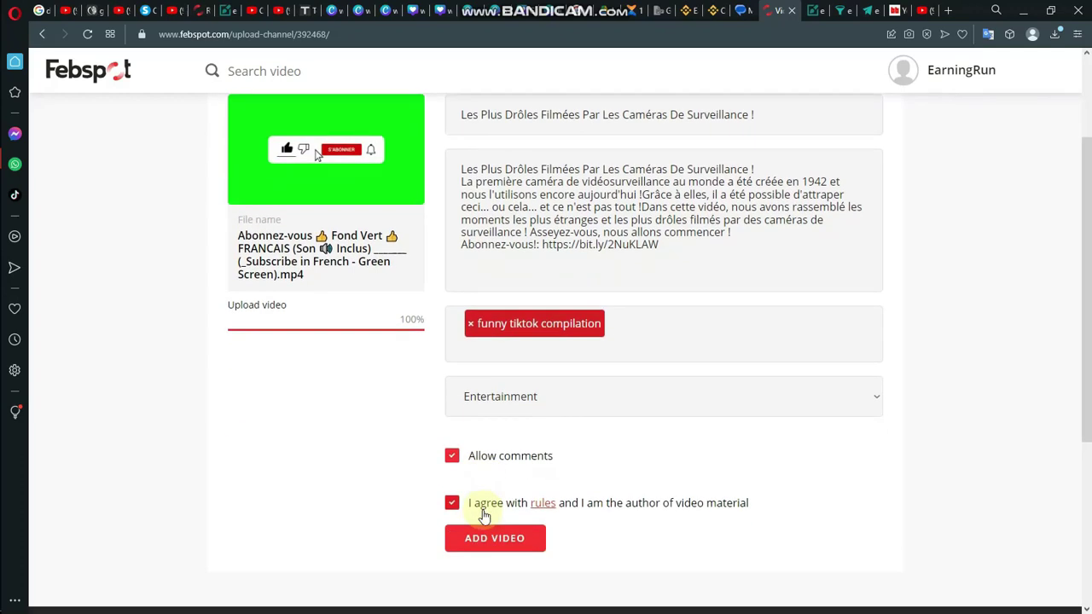
{"action": "left_click", "coordinate": [108, 77]}
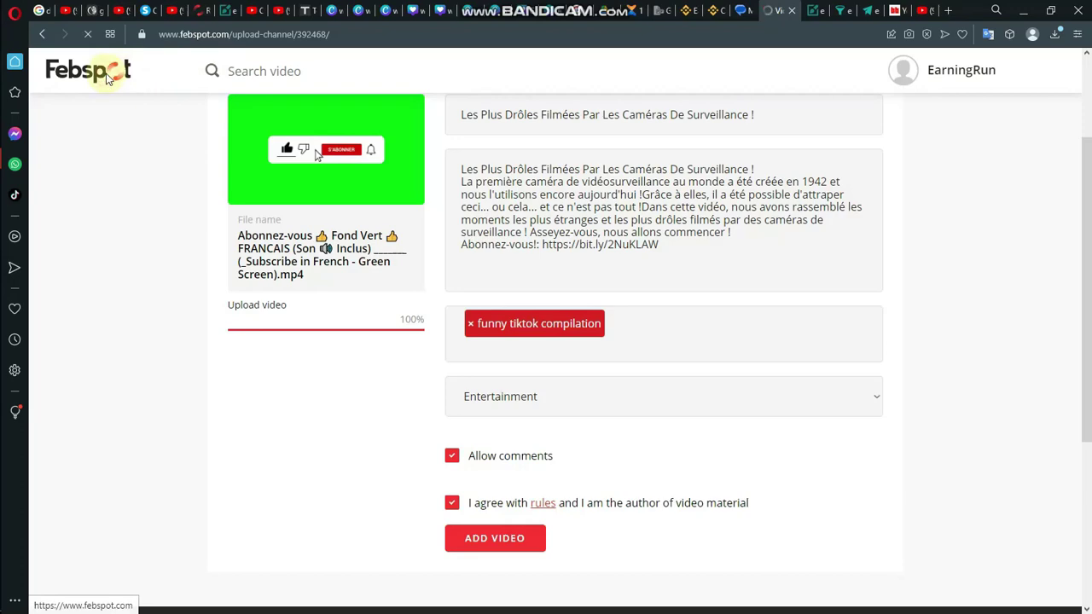
Step: Set the calculator's invite referrals slider to 506, estimating $2327.00 annual income
{"action": "scroll", "coordinate": [236, 248], "scroll_direction": "down", "scroll_amount": 5}
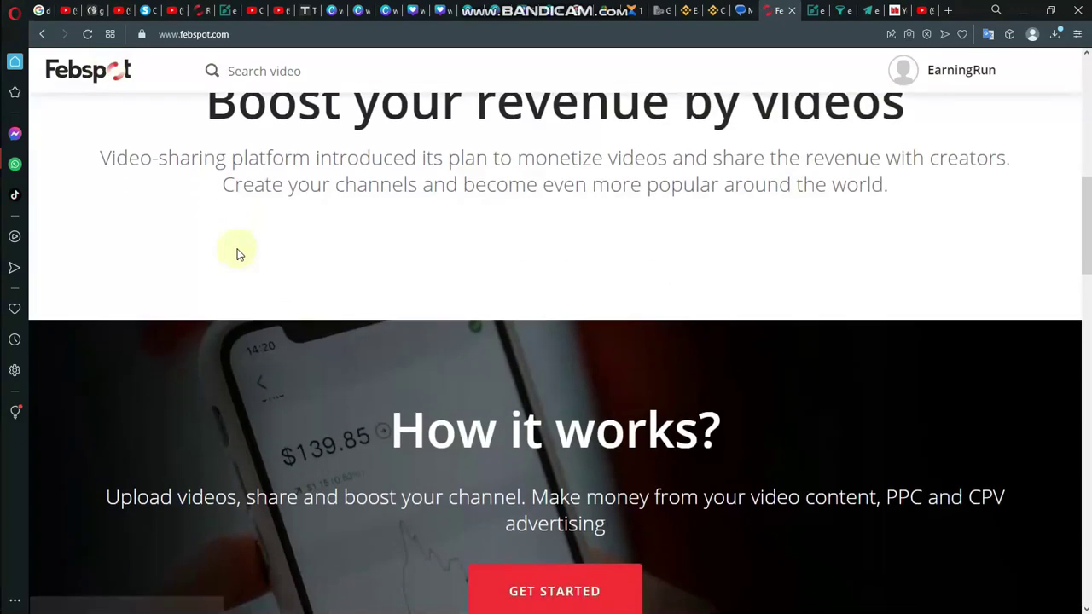
{"action": "scroll", "coordinate": [238, 254], "scroll_direction": "down", "scroll_amount": 5}
{"action": "scroll", "coordinate": [236, 253], "scroll_direction": "up", "scroll_amount": 3}
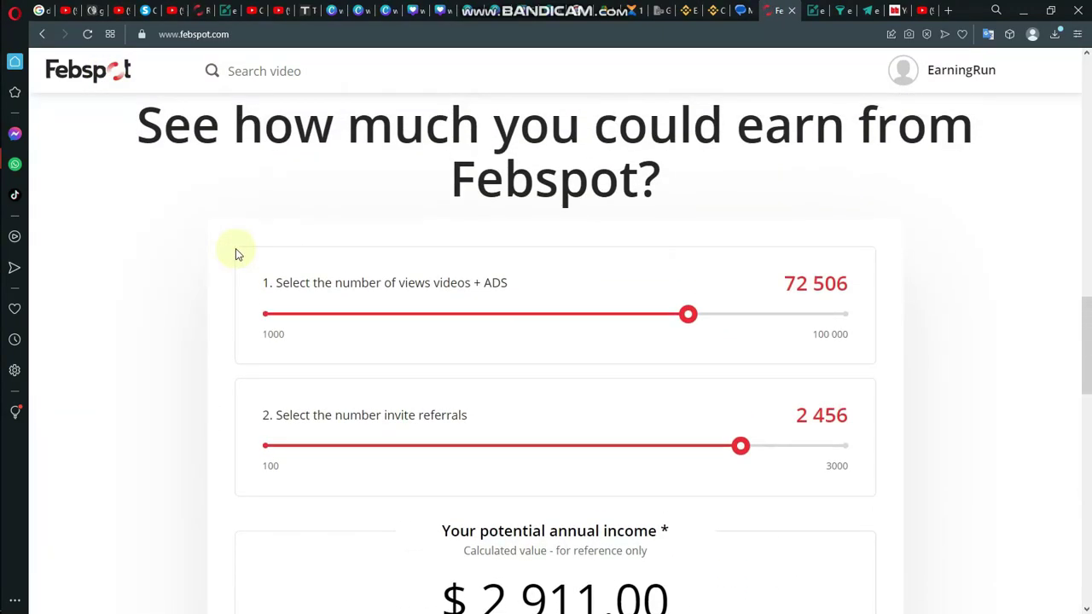
{"action": "left_click_drag", "start_coordinate": [740, 445], "coordinate": [280, 444]}
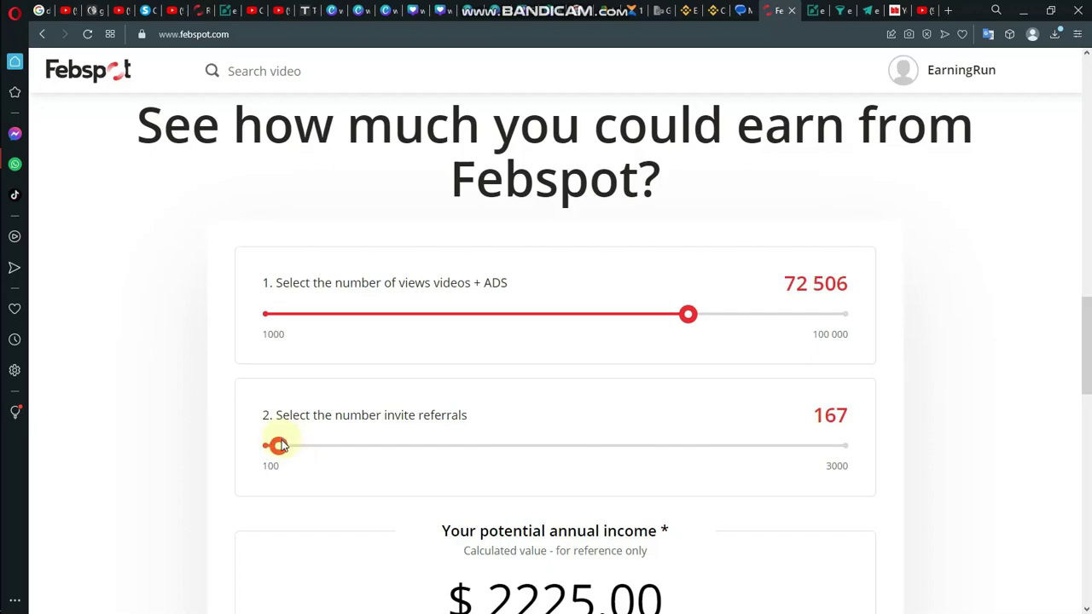
{"action": "left_click_drag", "start_coordinate": [285, 456], "coordinate": [341, 457]}
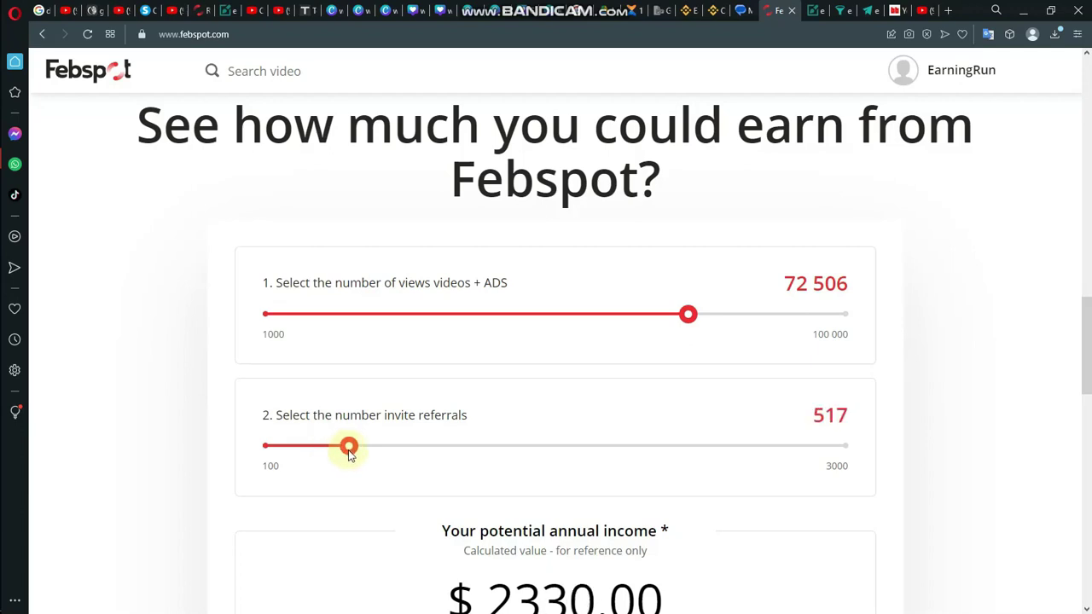
{"action": "left_click", "coordinate": [347, 453]}
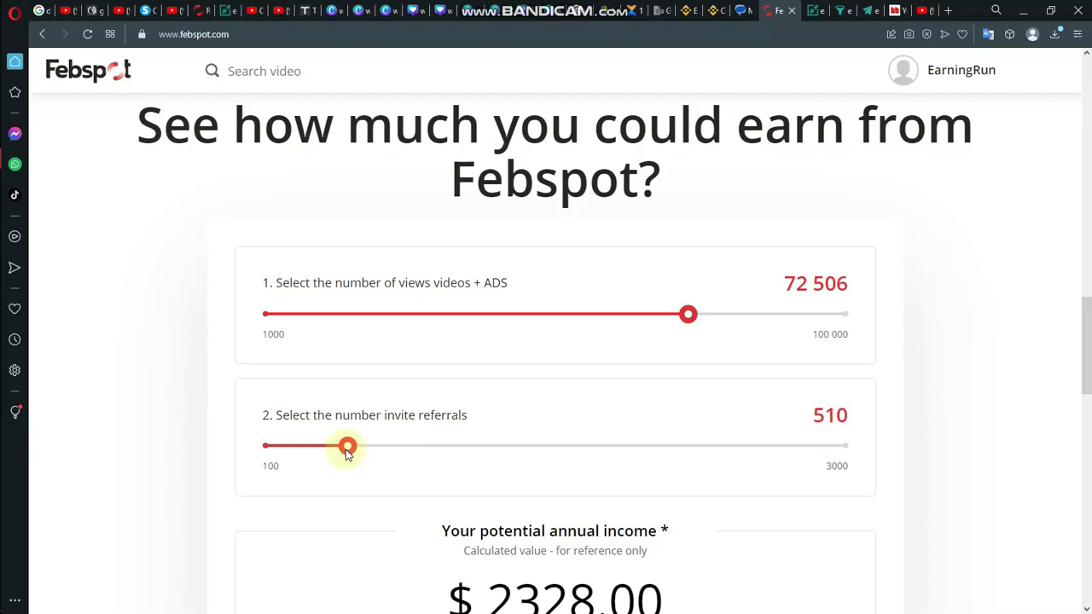
{"action": "left_click_drag", "start_coordinate": [347, 453], "coordinate": [343, 455]}
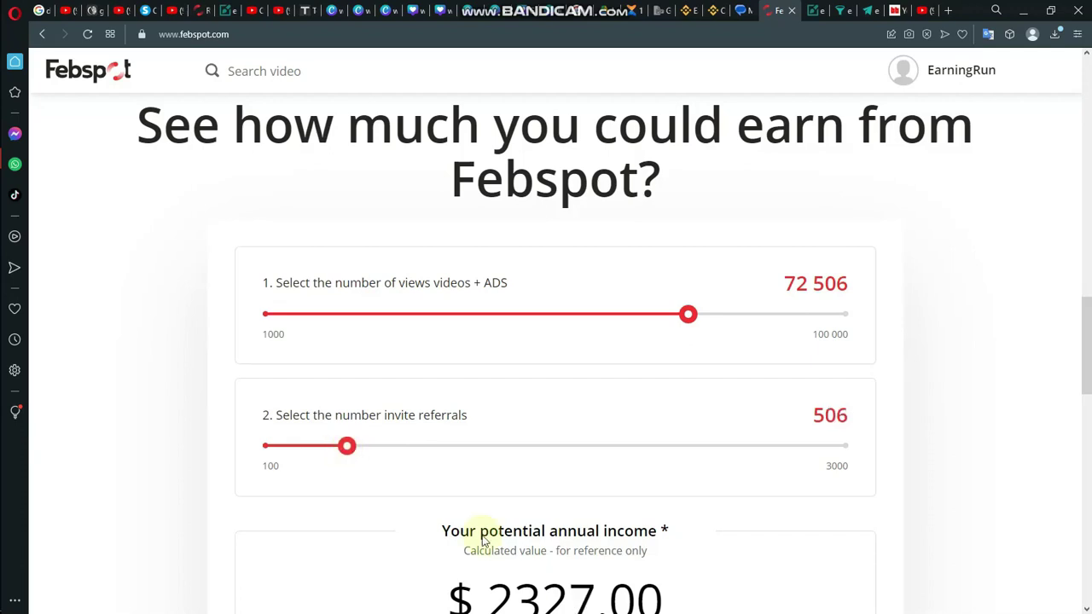
{"action": "scroll", "coordinate": [766, 448], "scroll_direction": "down", "scroll_amount": 1}
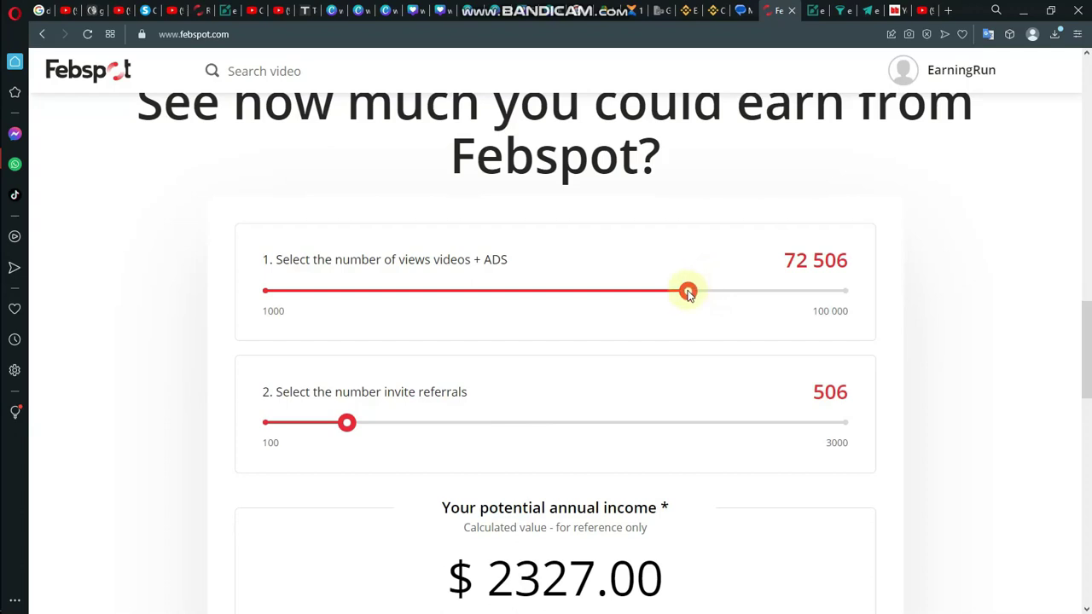
Step: Lower the video views to 17 085 and invite referrals to the minimum 100
{"action": "left_click_drag", "start_coordinate": [688, 293], "coordinate": [353, 312]}
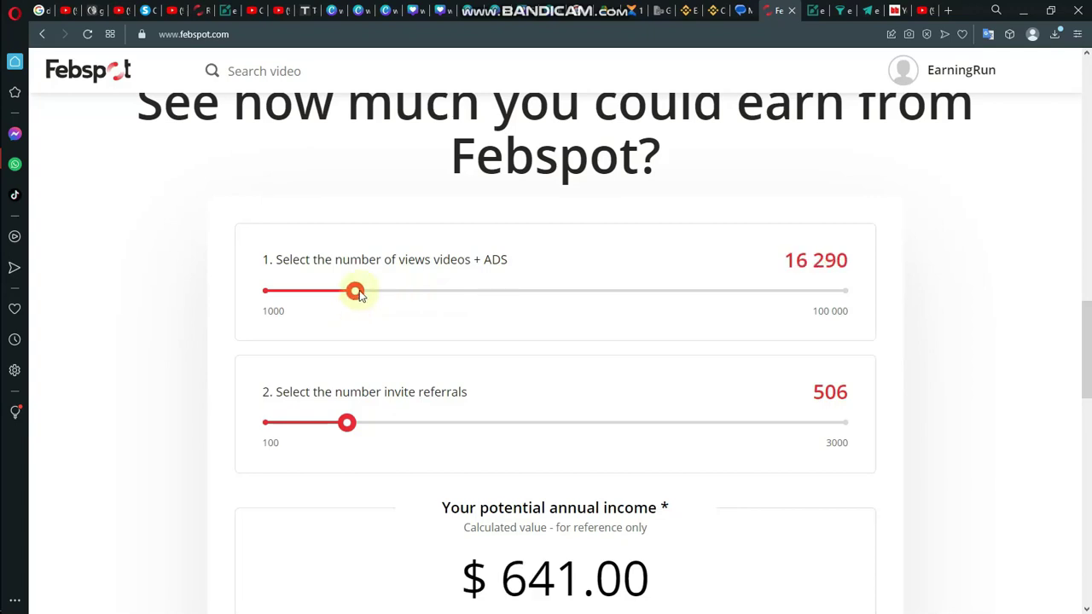
{"action": "left_click_drag", "start_coordinate": [357, 291], "coordinate": [362, 292]}
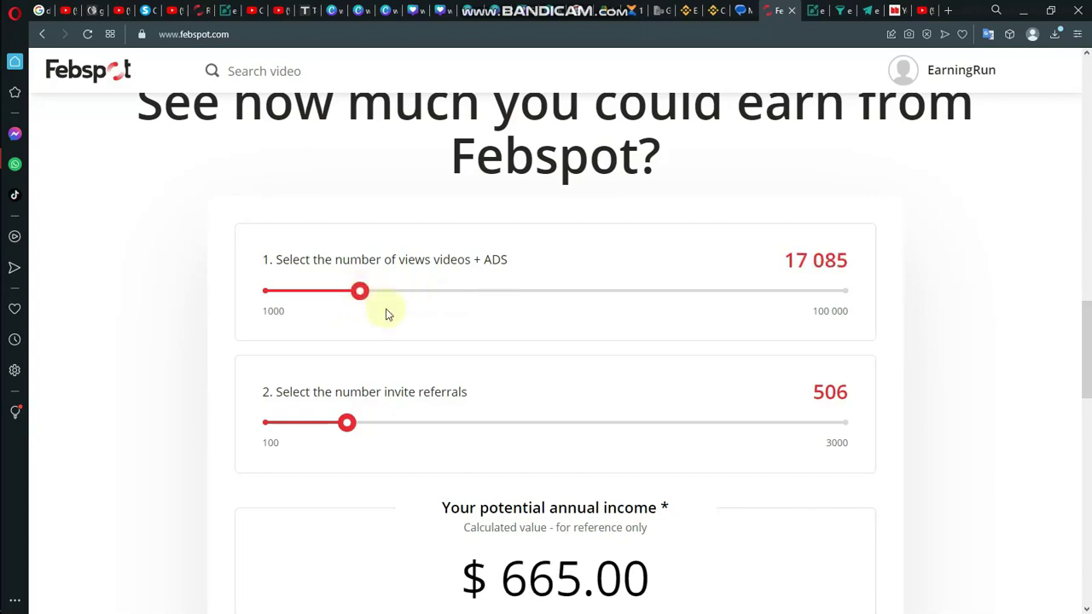
{"action": "scroll", "coordinate": [414, 378], "scroll_direction": "down", "scroll_amount": 3}
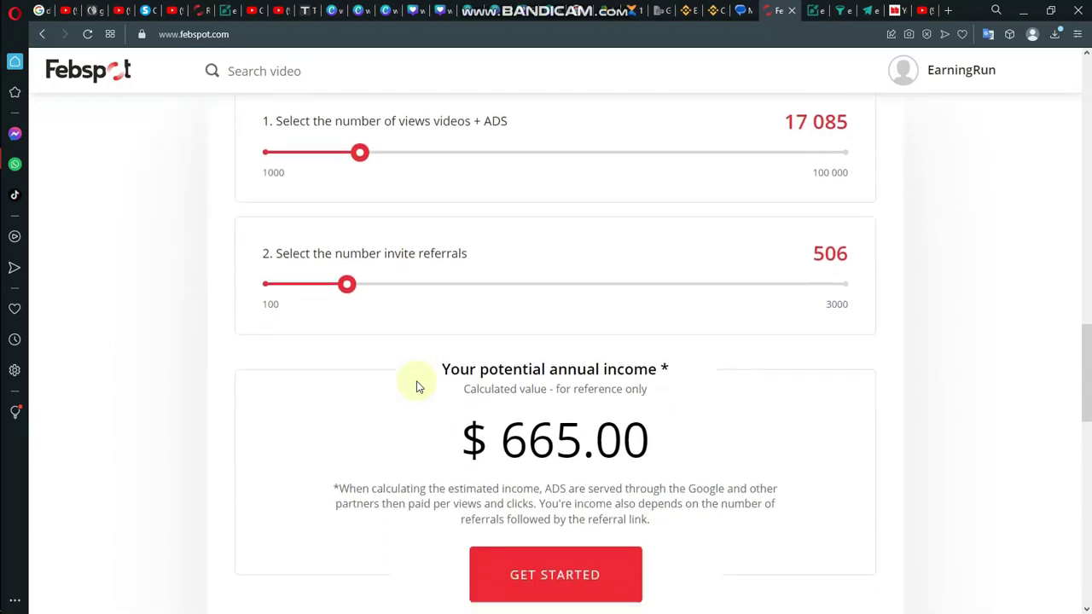
{"action": "scroll", "coordinate": [418, 386], "scroll_direction": "down", "scroll_amount": 1}
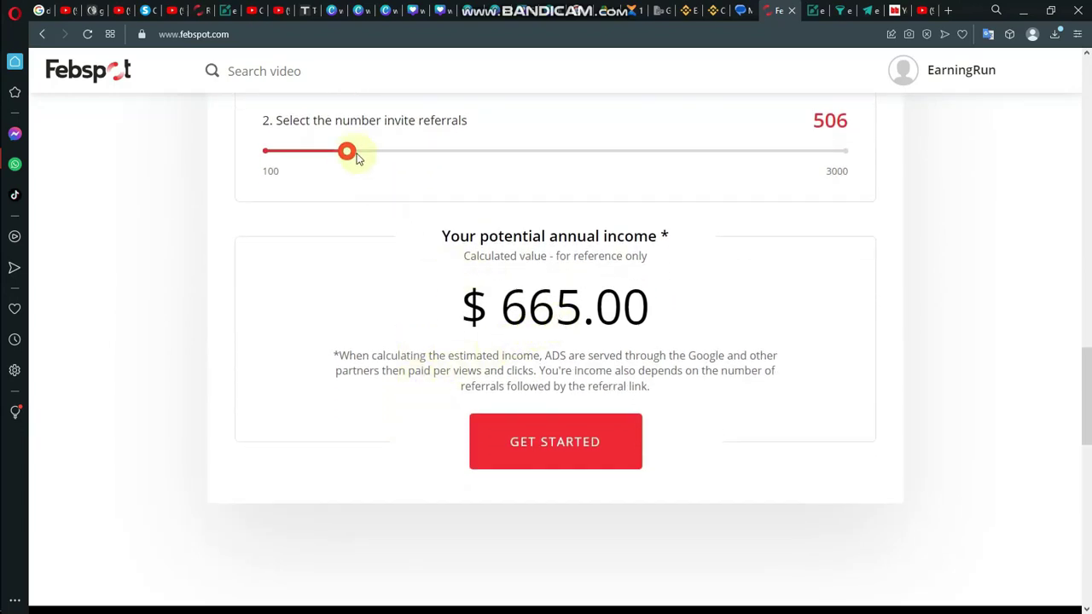
{"action": "left_click_drag", "start_coordinate": [347, 152], "coordinate": [40, 182]}
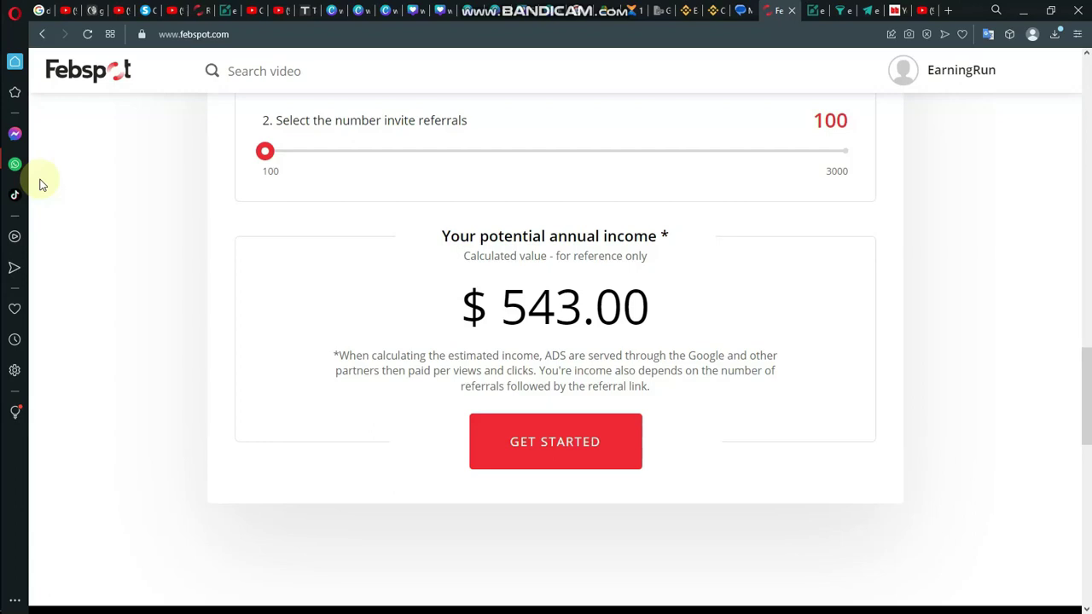
Step: Drop the video views to the minimum 1 000 for a $60.00 annual income
{"action": "scroll", "coordinate": [227, 222], "scroll_direction": "up", "scroll_amount": 4}
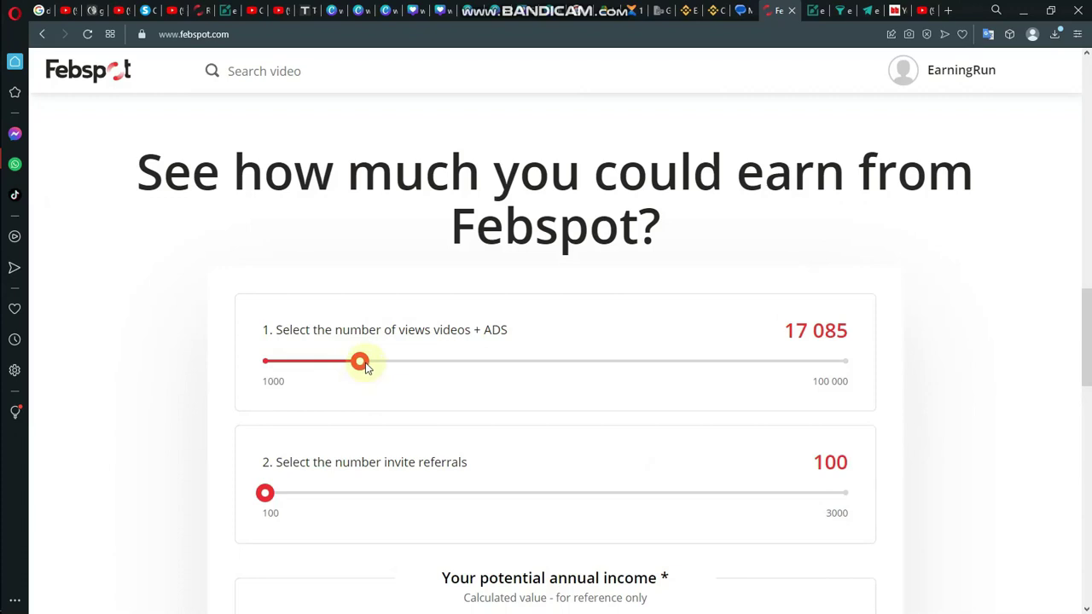
{"action": "left_click_drag", "start_coordinate": [365, 367], "coordinate": [277, 365]}
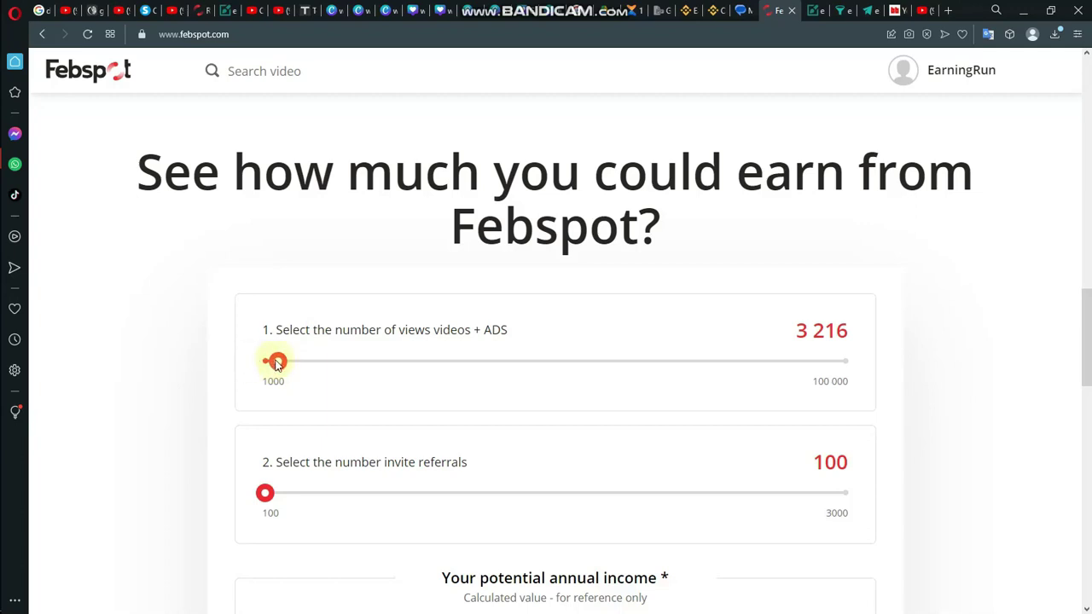
{"action": "left_click_drag", "start_coordinate": [277, 365], "coordinate": [240, 358]}
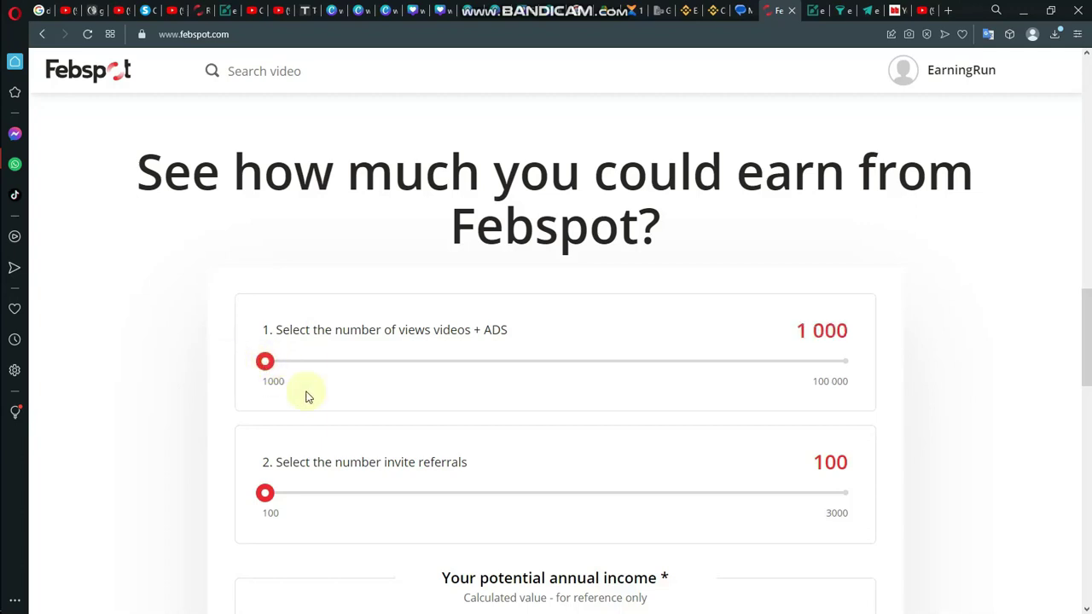
{"action": "scroll", "coordinate": [261, 410], "scroll_direction": "down", "scroll_amount": 3}
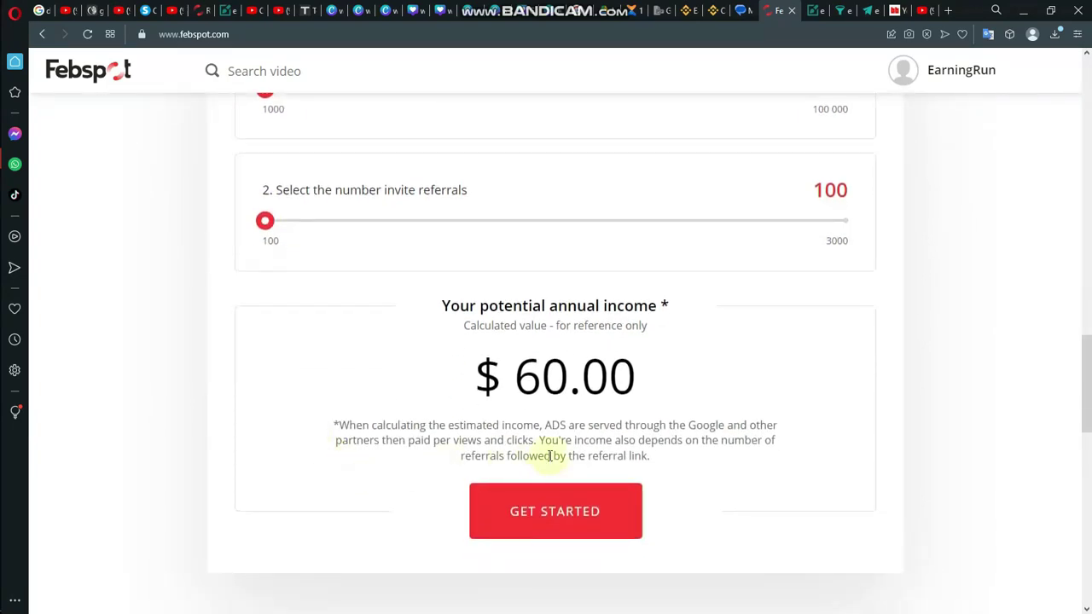
{"action": "scroll", "coordinate": [550, 456], "scroll_direction": "up", "scroll_amount": 5}
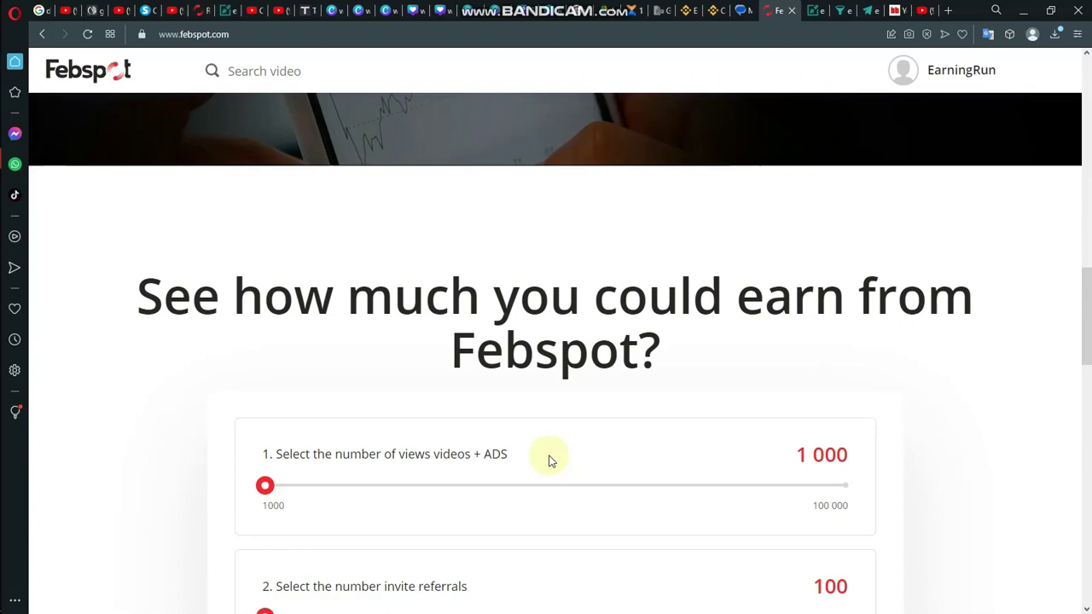
{"action": "left_click", "coordinate": [919, 73]}
Step: Go to the personal area's Referrals page and copy the referral page link
{"action": "left_click", "coordinate": [948, 119]}
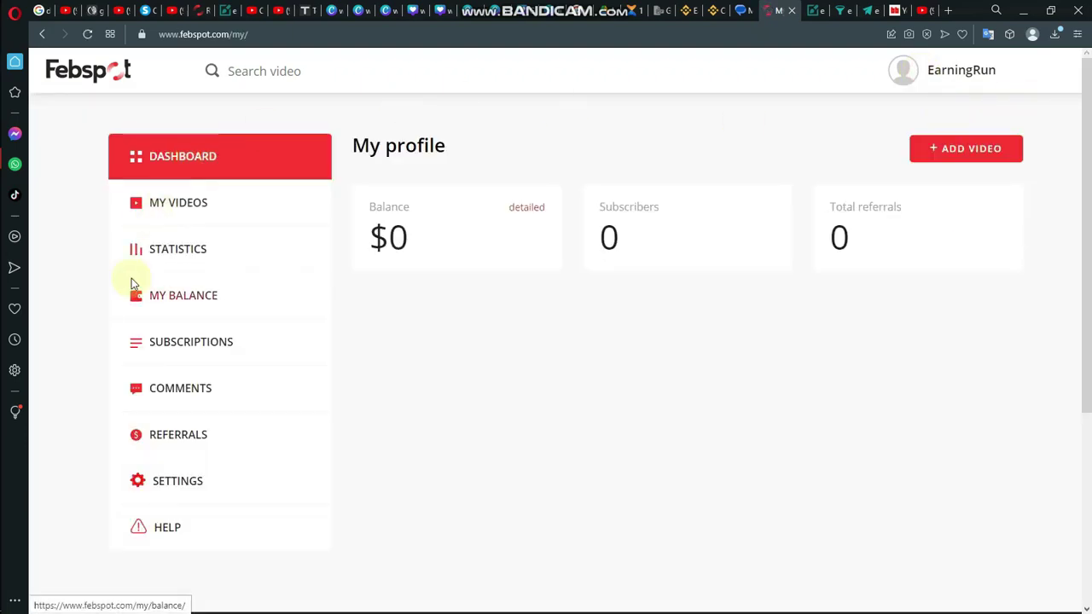
{"action": "left_click", "coordinate": [185, 479]}
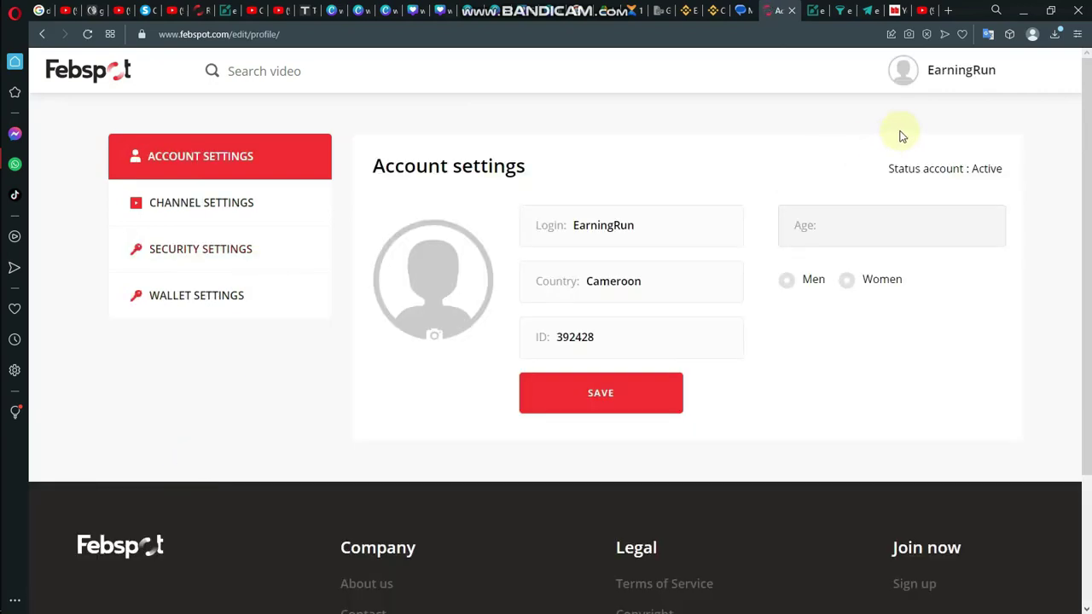
{"action": "left_click", "coordinate": [962, 77]}
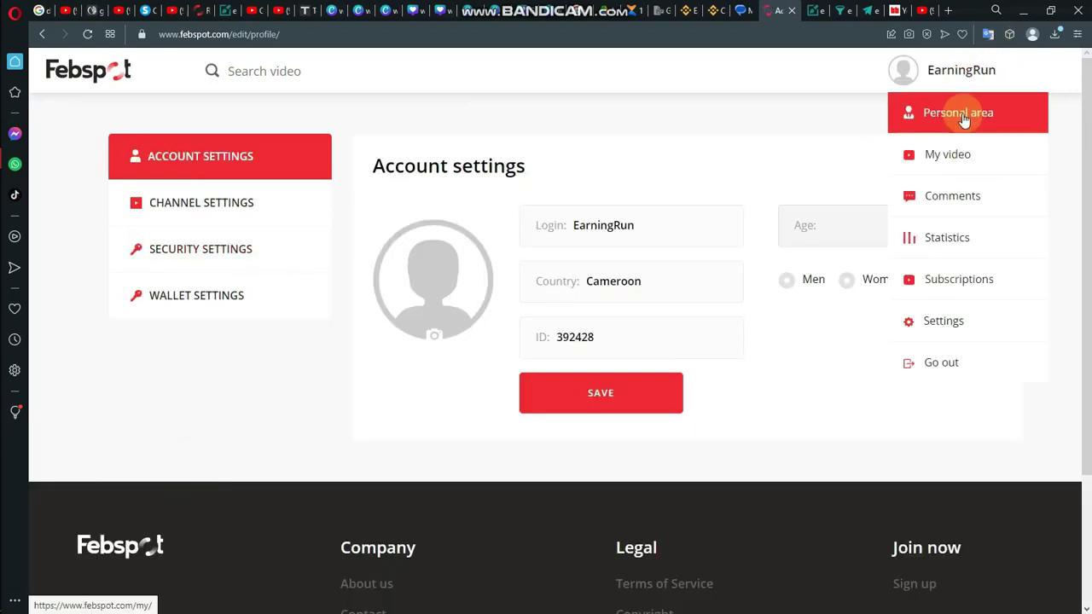
{"action": "left_click", "coordinate": [962, 120]}
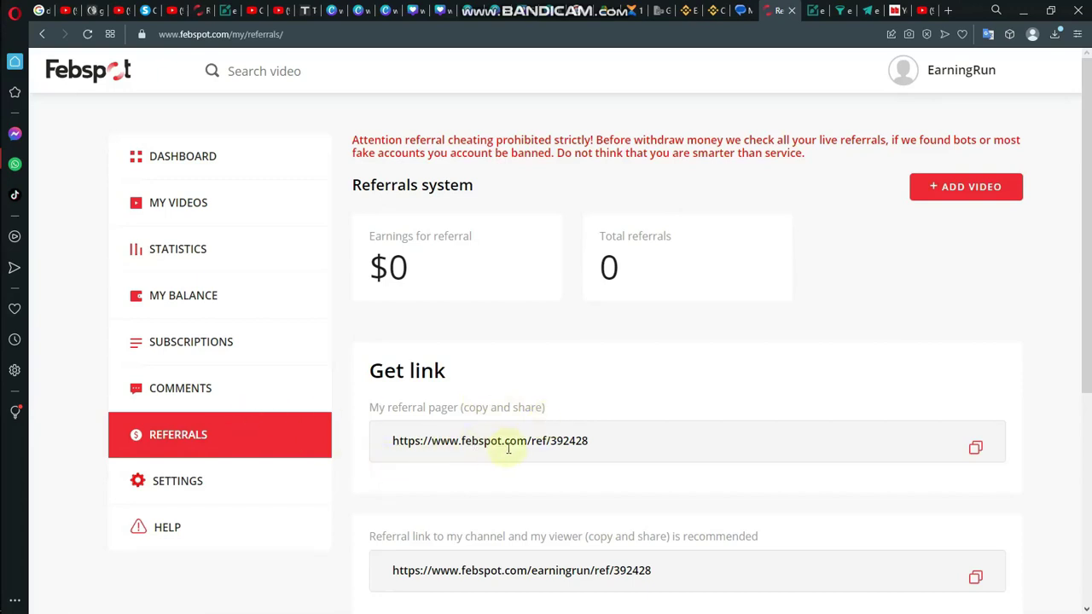
{"action": "left_click", "coordinate": [977, 450]}
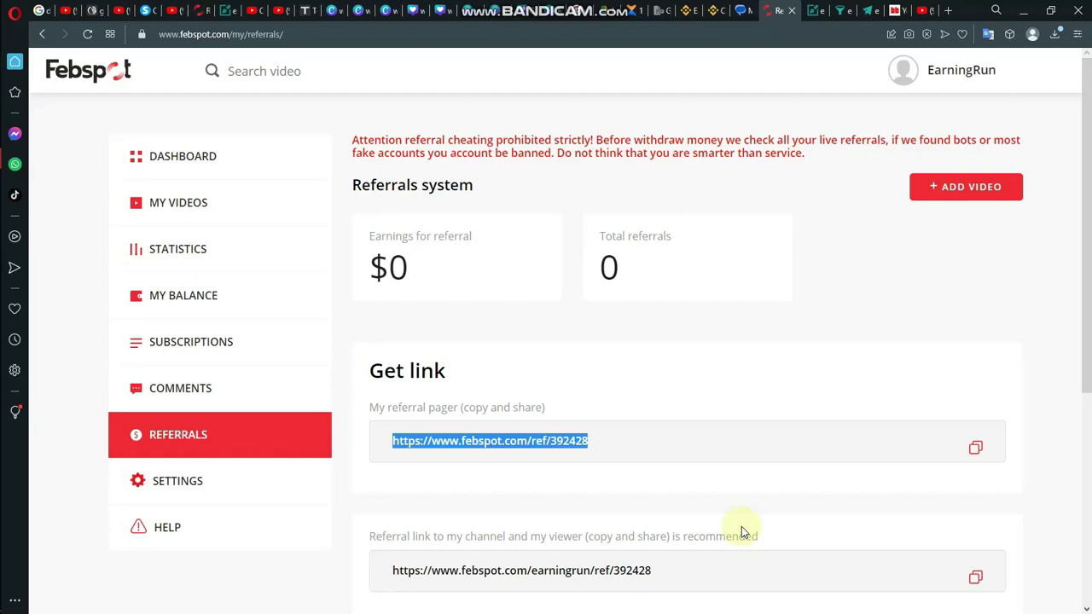
{"action": "scroll", "coordinate": [742, 532], "scroll_direction": "down", "scroll_amount": 3}
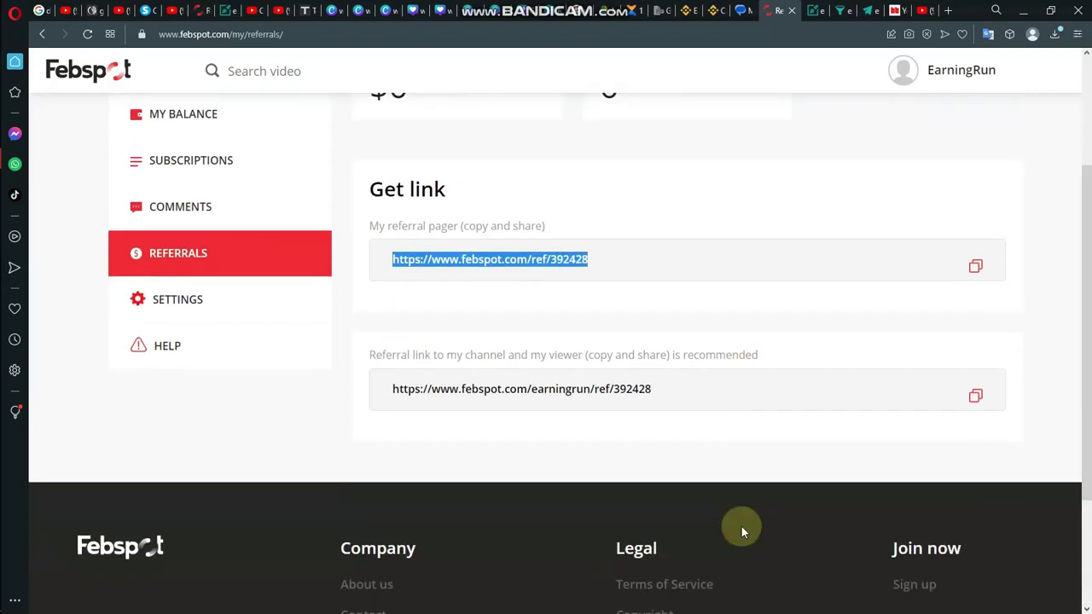
{"action": "scroll", "coordinate": [741, 533], "scroll_direction": "up", "scroll_amount": 2}
{"action": "scroll", "coordinate": [741, 532], "scroll_direction": "down", "scroll_amount": 1}
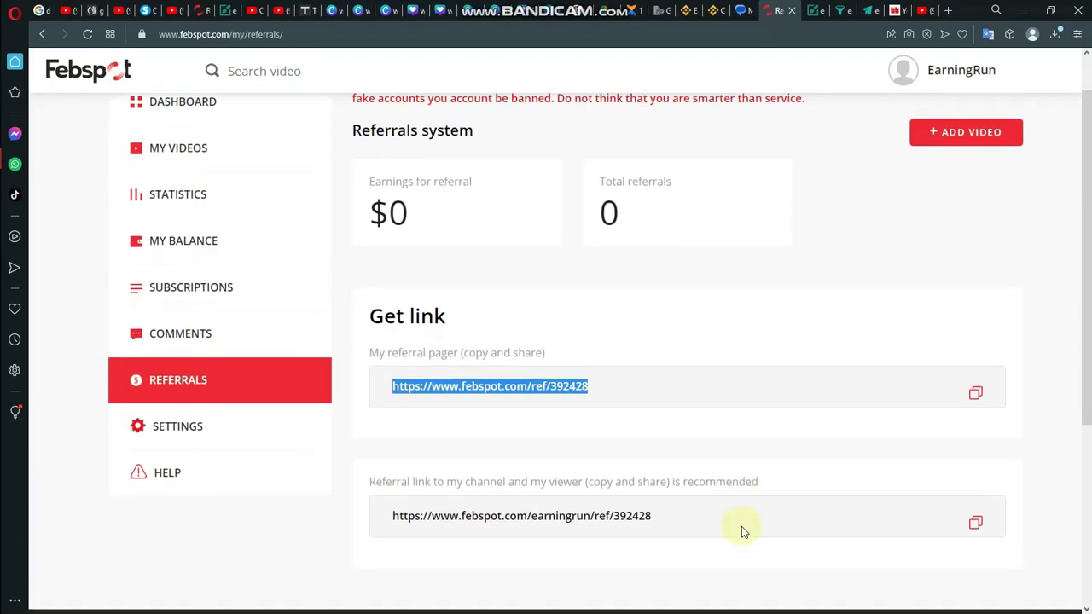